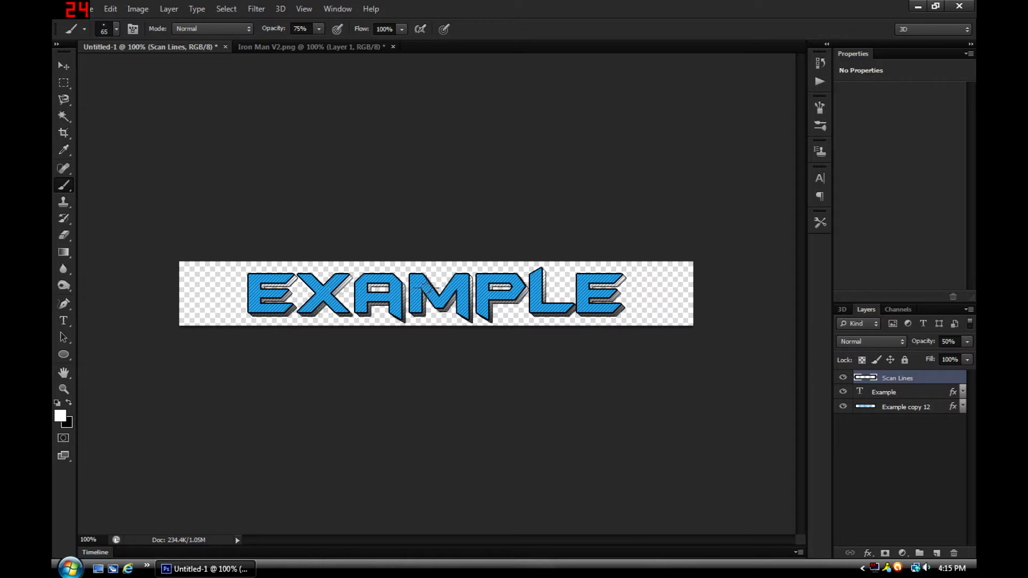
Step: Look at the Iron Man V2.png artwork and return to the Untitled-1 document
click(361, 48)
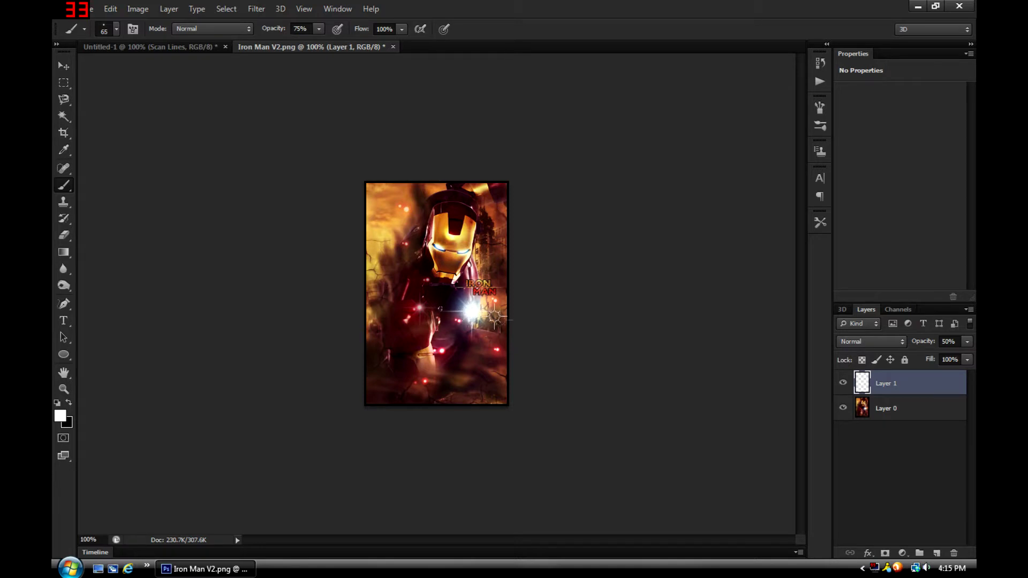
click(472, 310)
click(202, 48)
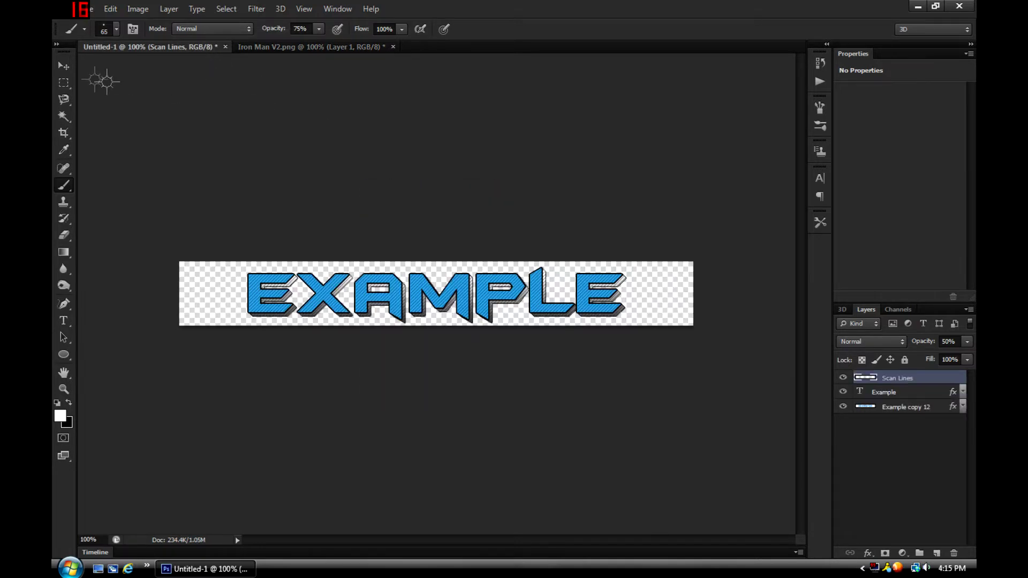
Step: Create a new transparent document 5 pixels wide and 5 pixels high
click(64, 66)
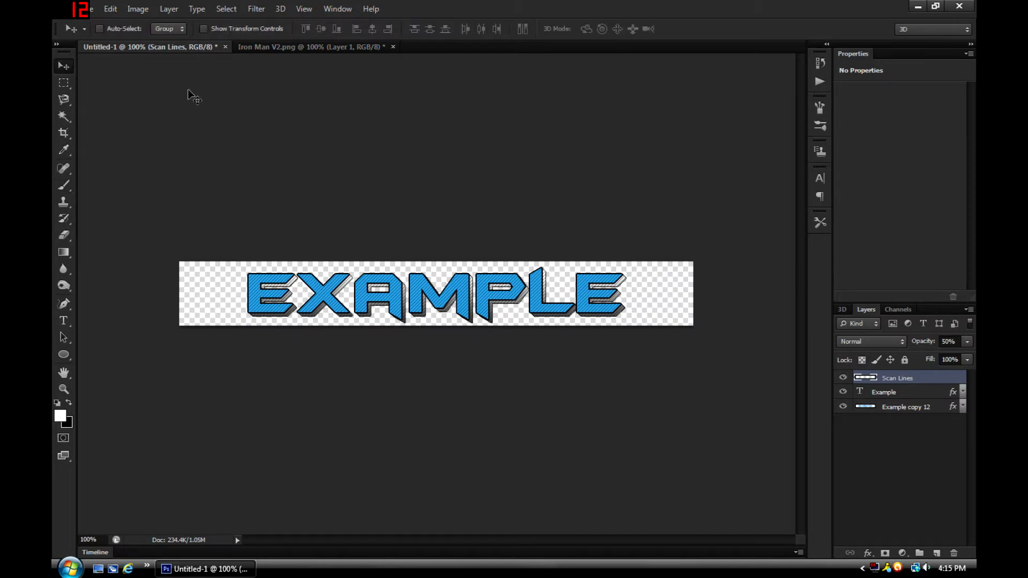
key(ctrl+n)
click(438, 196)
text(5)
key(Tab)
text(5)
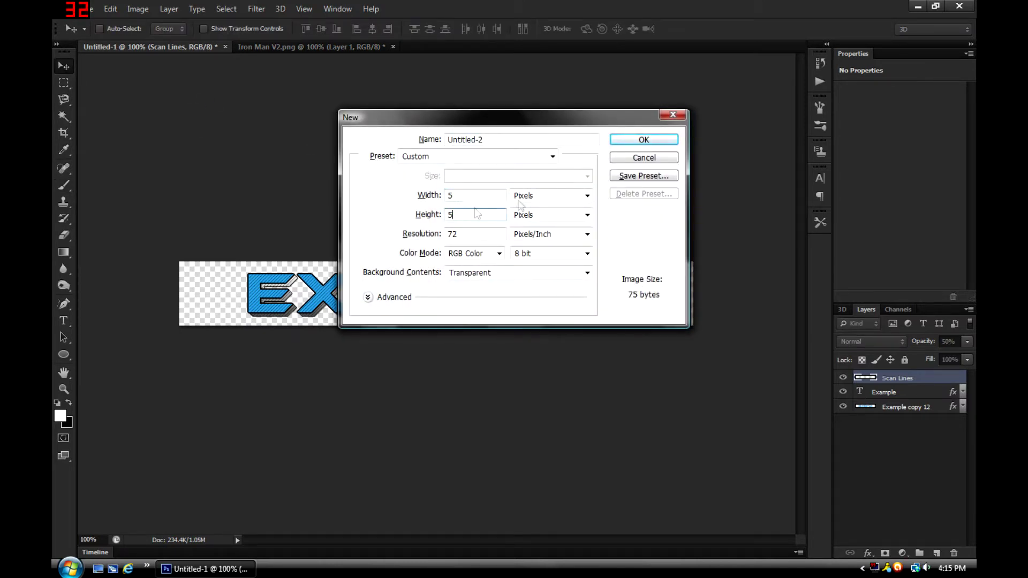
click(631, 142)
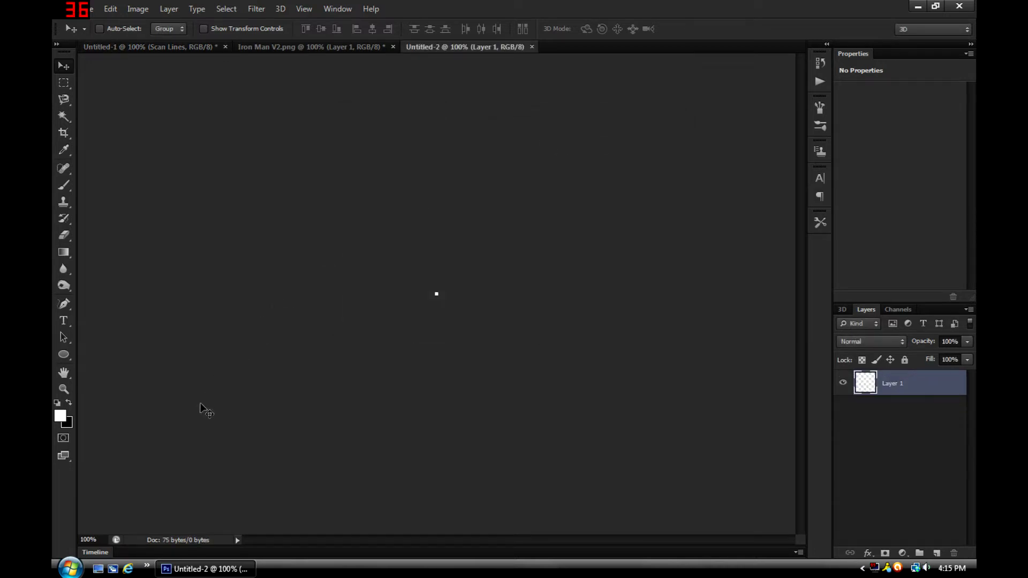
Step: Draw a black diagonal line of single pixels from the canvas's lower-left corner to its upper-right corner with the 1 px Pencil tool
key(ctrl+plus)
key(ctrl+plus)
key(ctrl+plus)
key(ctrl+plus)
key(ctrl+plus)
key(ctrl+plus)
key(ctrl+plus)
key(ctrl+plus)
key(ctrl+plus)
key(ctrl+plus)
key(ctrl+plus)
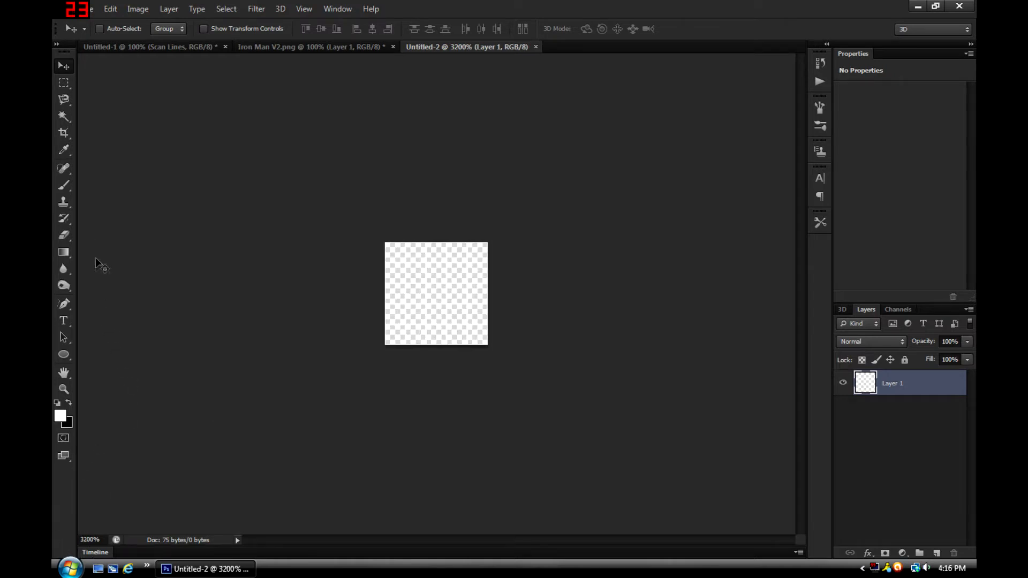
drag(66, 185, 120, 193)
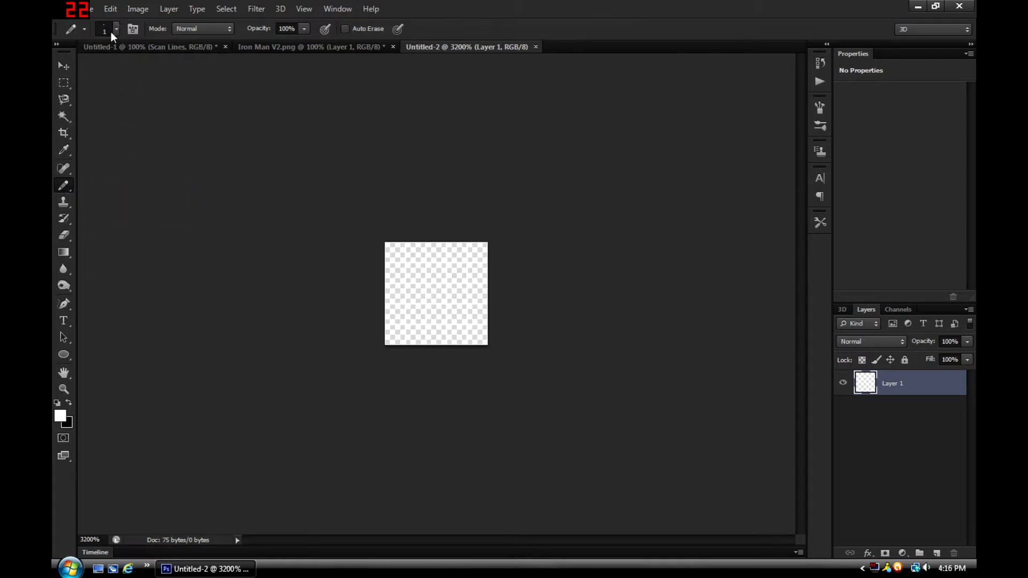
click(70, 403)
click(395, 336)
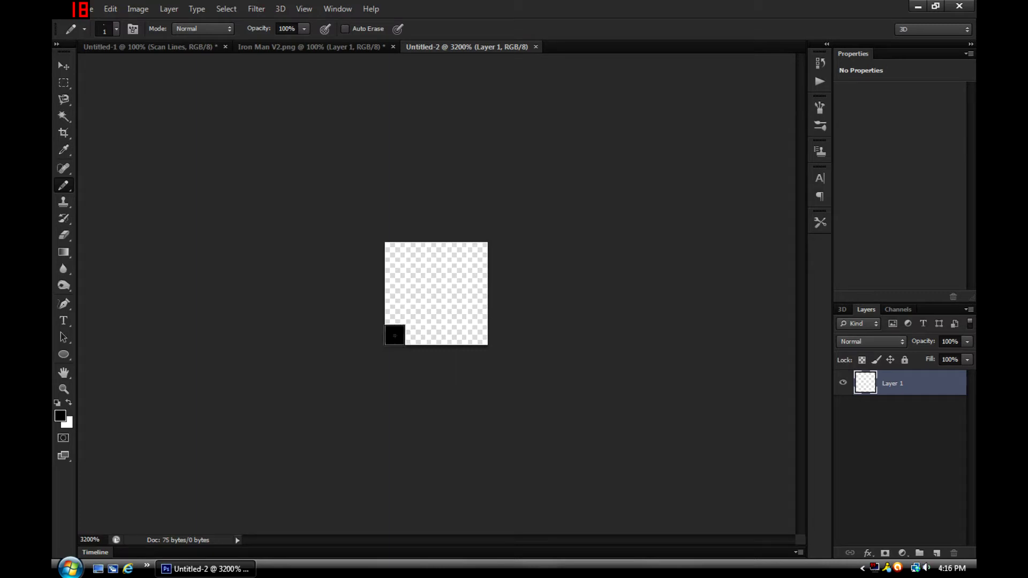
click(416, 314)
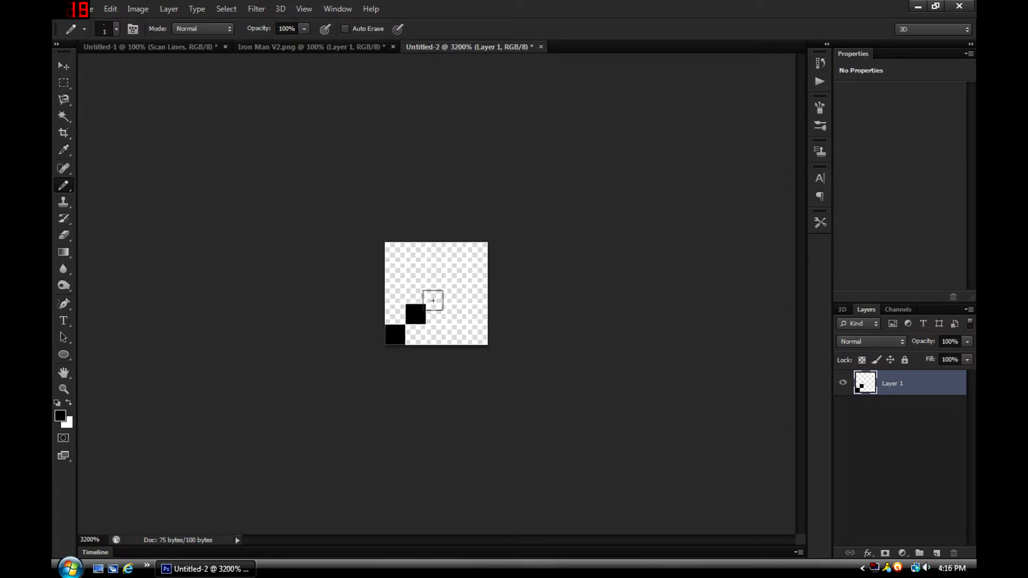
click(437, 293)
click(457, 273)
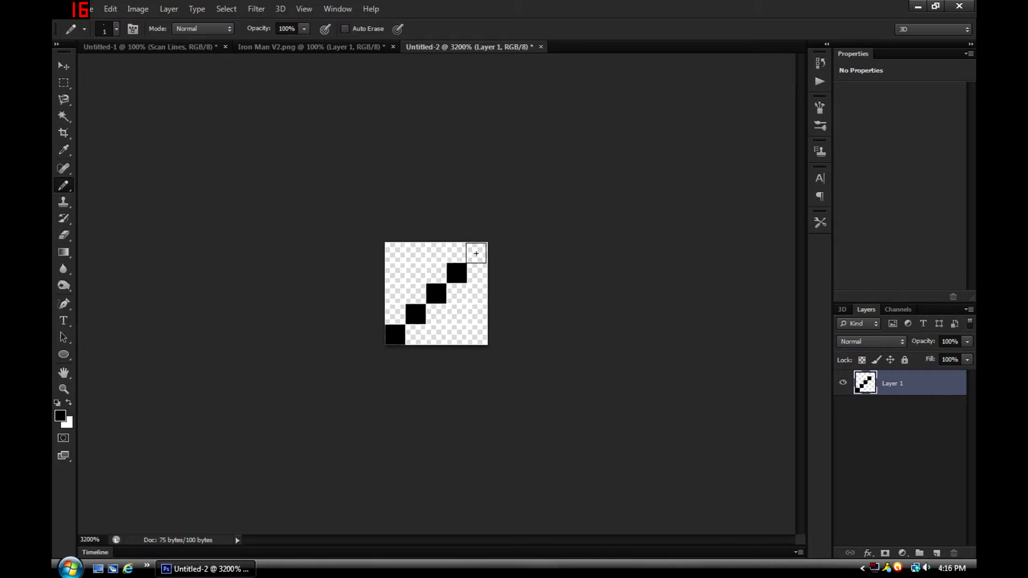
click(478, 252)
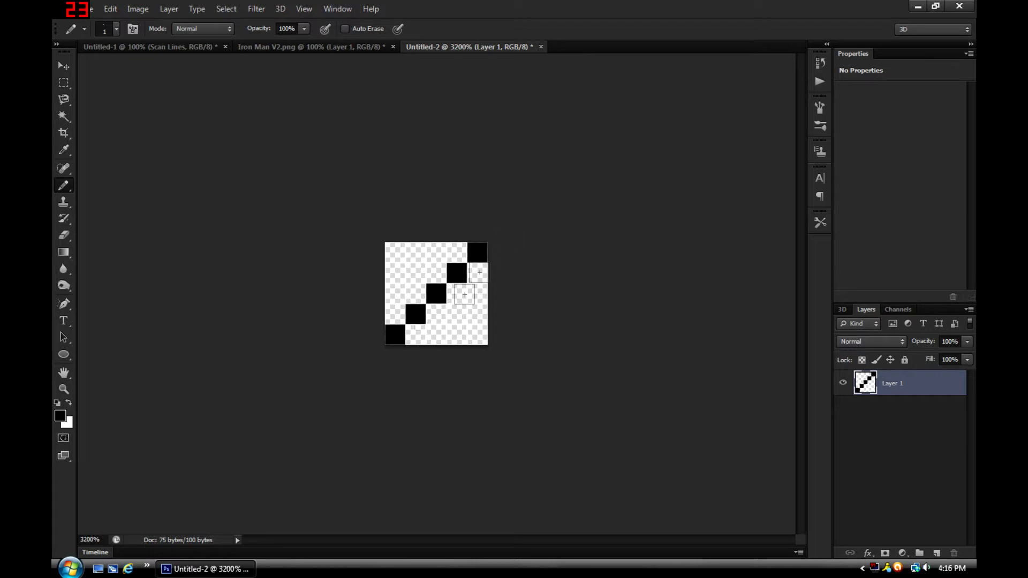
click(111, 8)
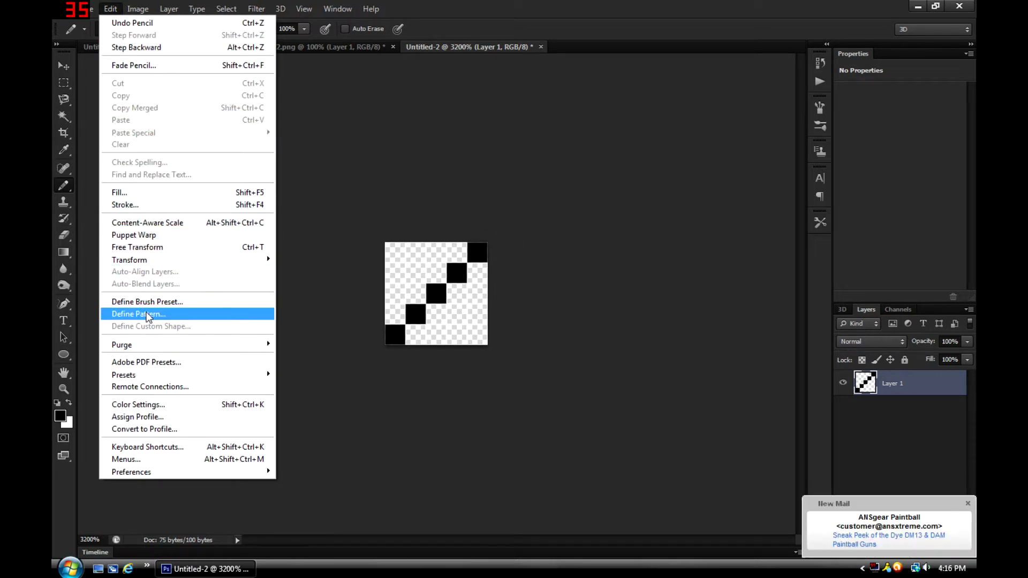
click(141, 314)
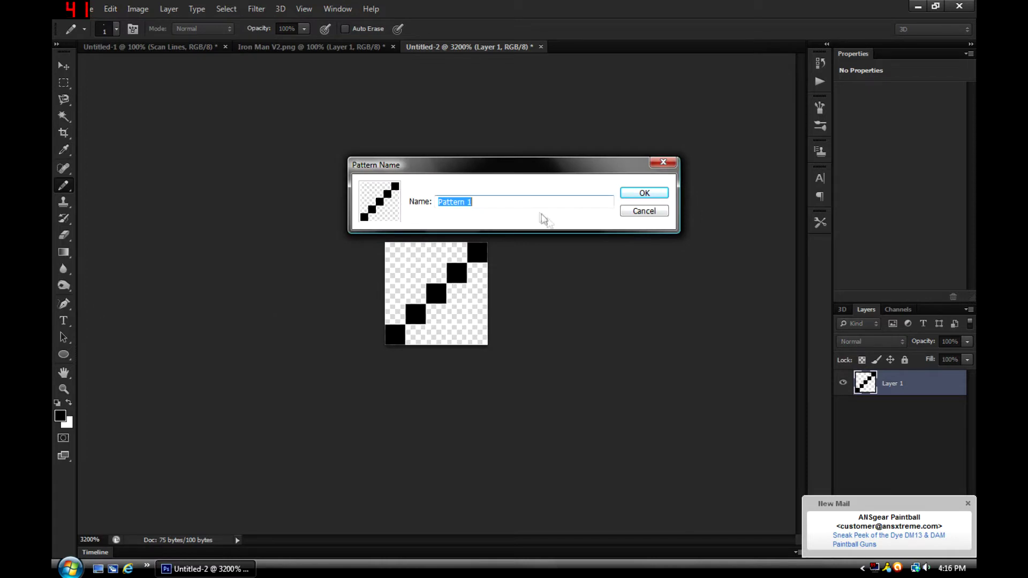
click(645, 213)
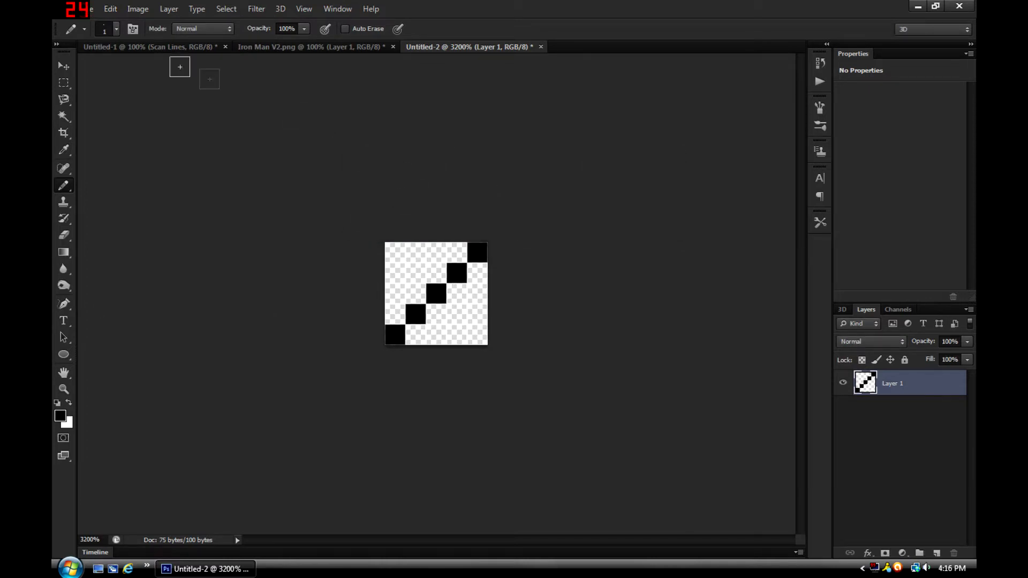
Step: Delete the Scan Lines layer in Untitled-1 and add a new empty layer above the Example text
click(150, 47)
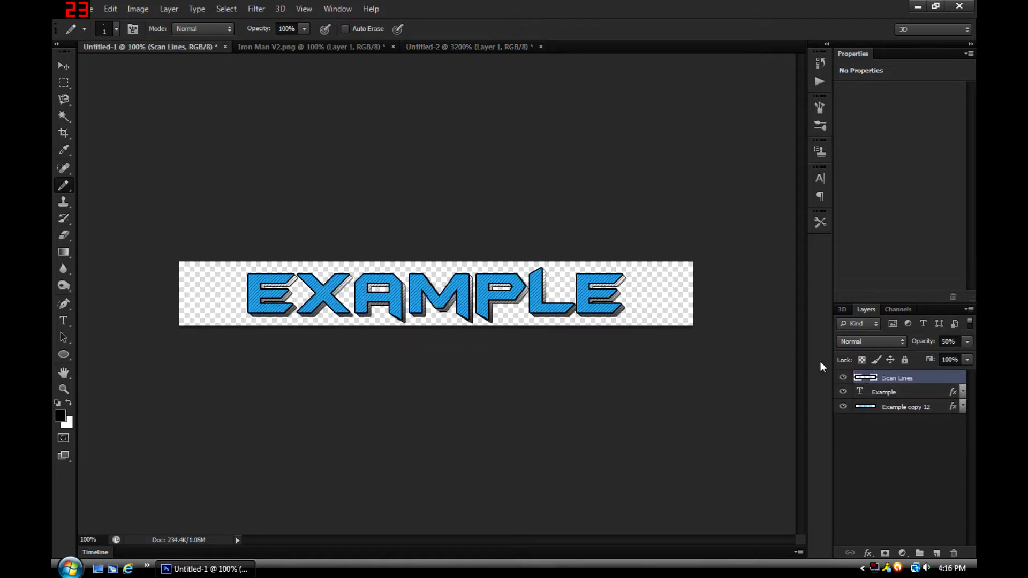
key(Delete)
key(ctrl+shift+n)
key(Return)
Step: Fill the new layer with the black diagonal-line custom pattern
key(i)
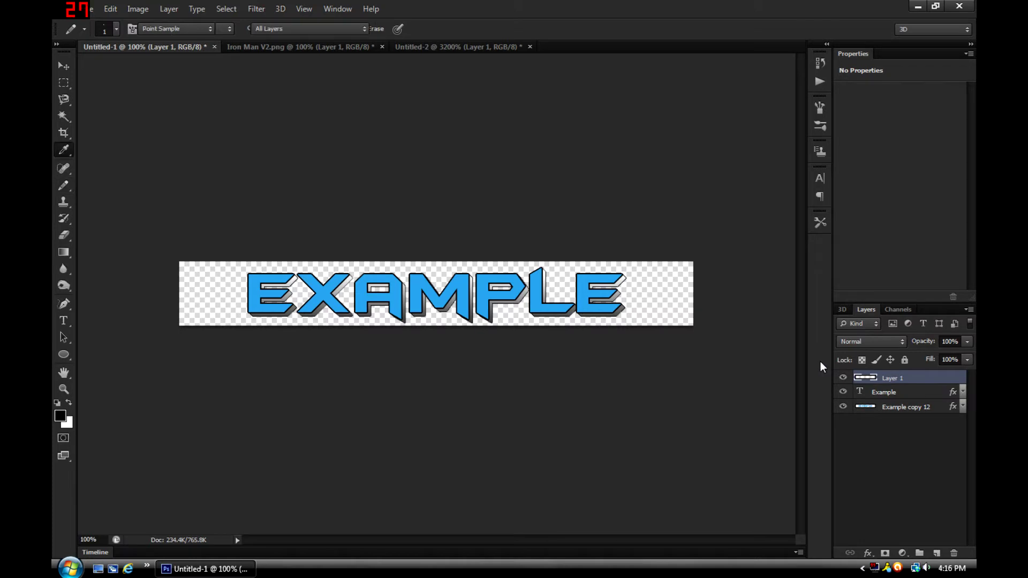
key(shift+F5)
click(490, 171)
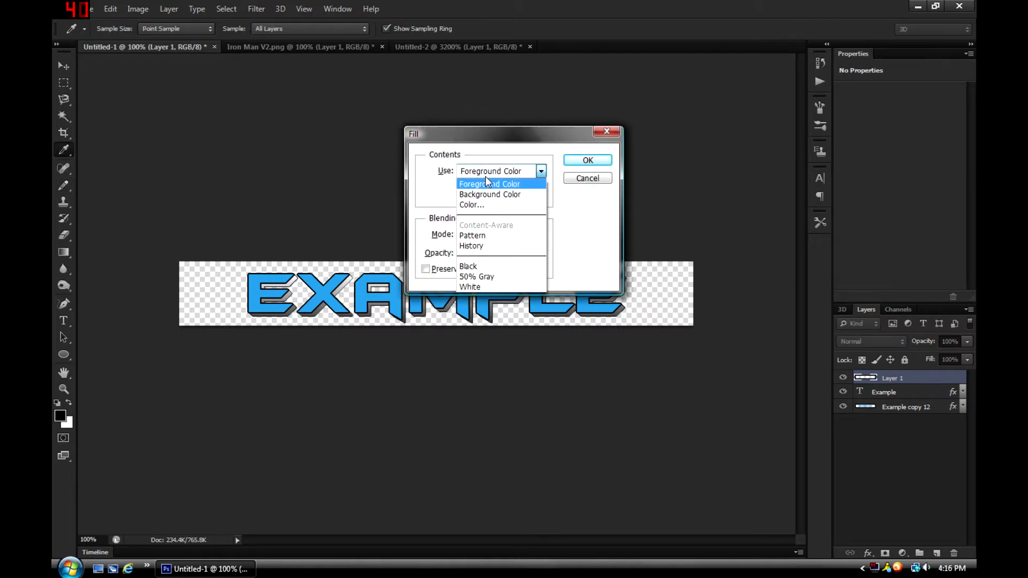
click(485, 239)
click(539, 197)
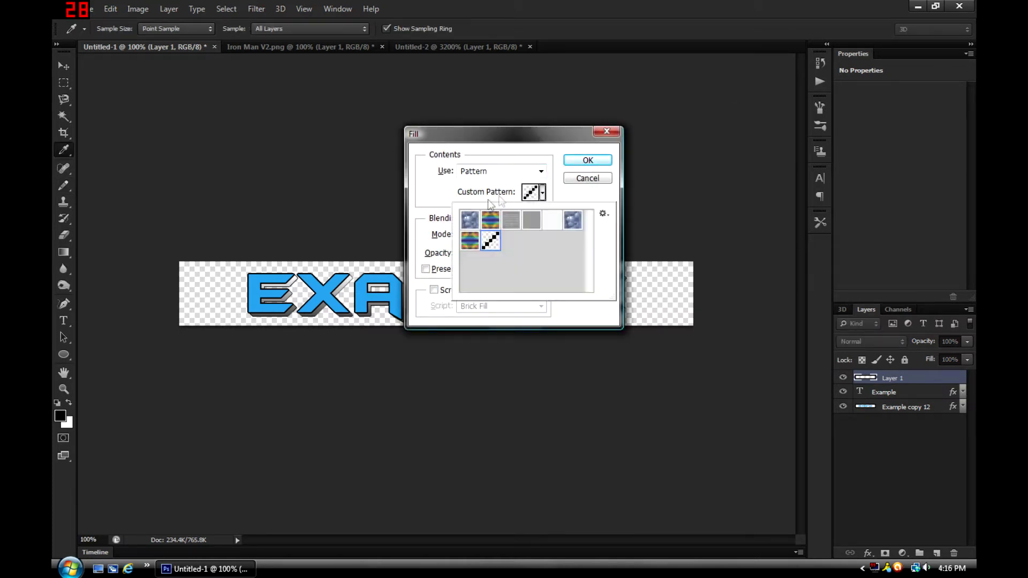
click(569, 164)
click(570, 163)
key(b)
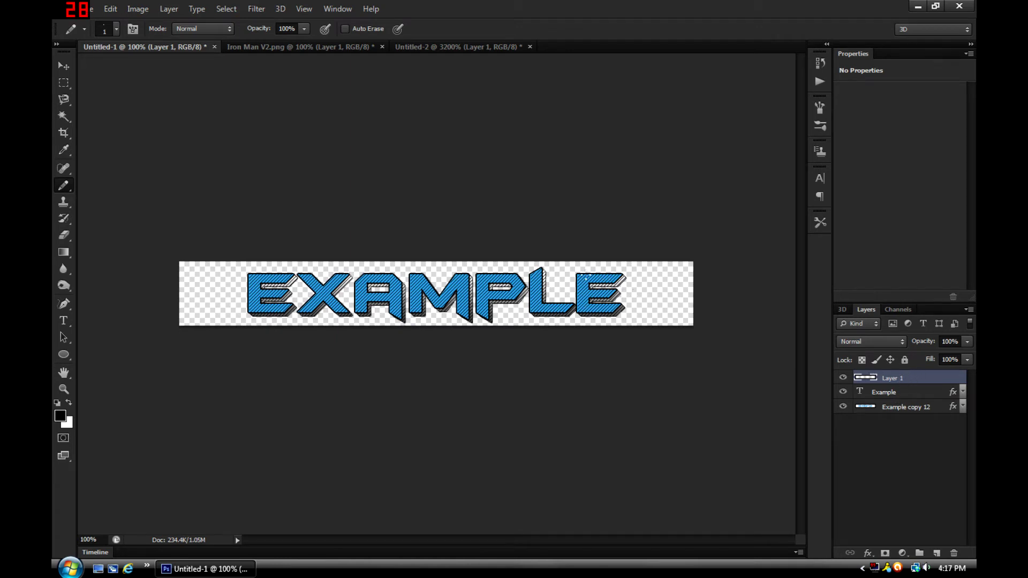
Step: Set the opacity of the scan-line pattern layer to 15%
click(949, 341)
text(1)
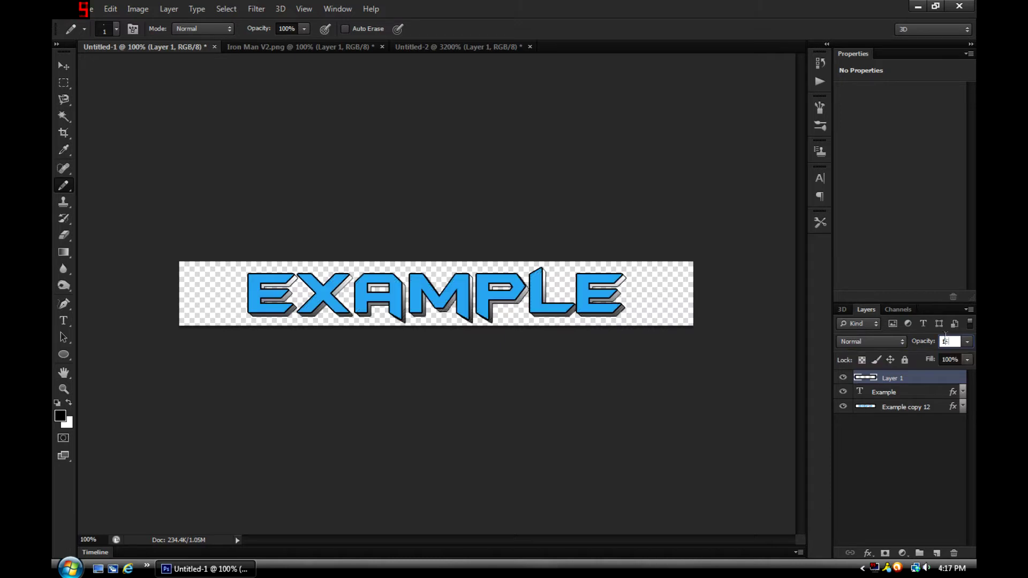
text(5)
key(Return)
Step: Close the 5 × 5 pixel document without saving and create a new transparent document of 500 × 500 pixels
click(530, 46)
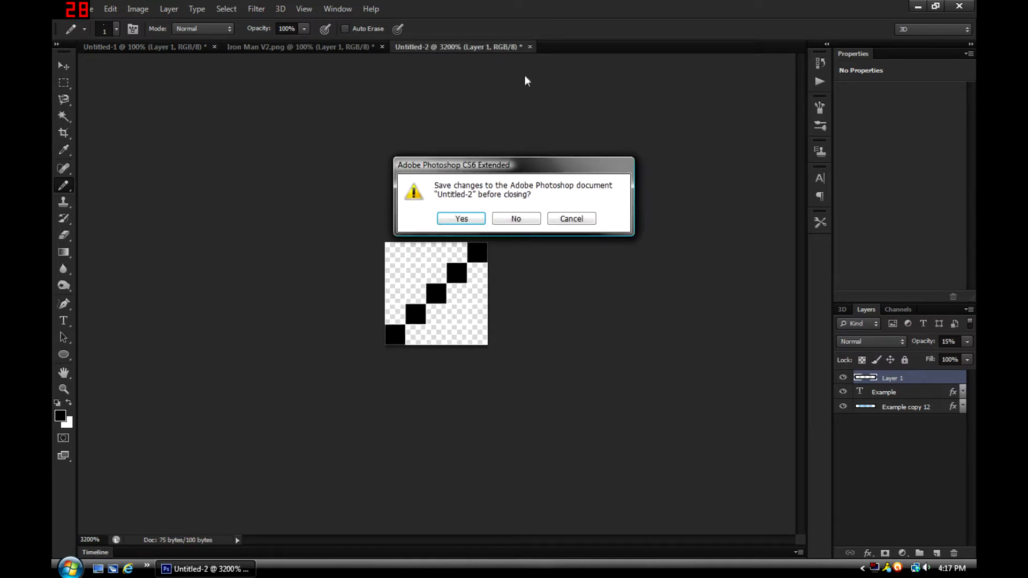
click(517, 219)
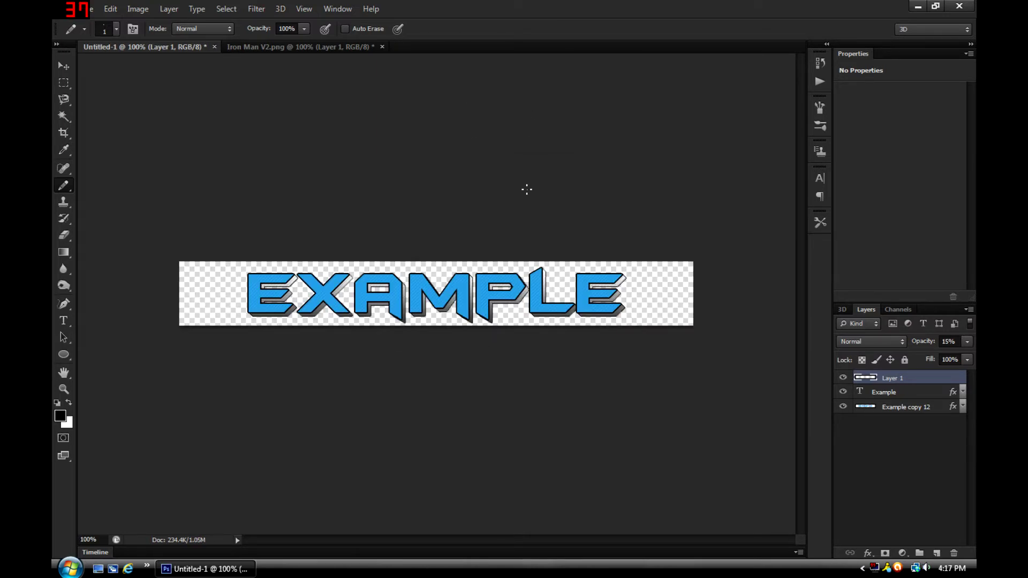
key(ctrl+n)
click(466, 196)
text(00)
key(Tab)
text(500)
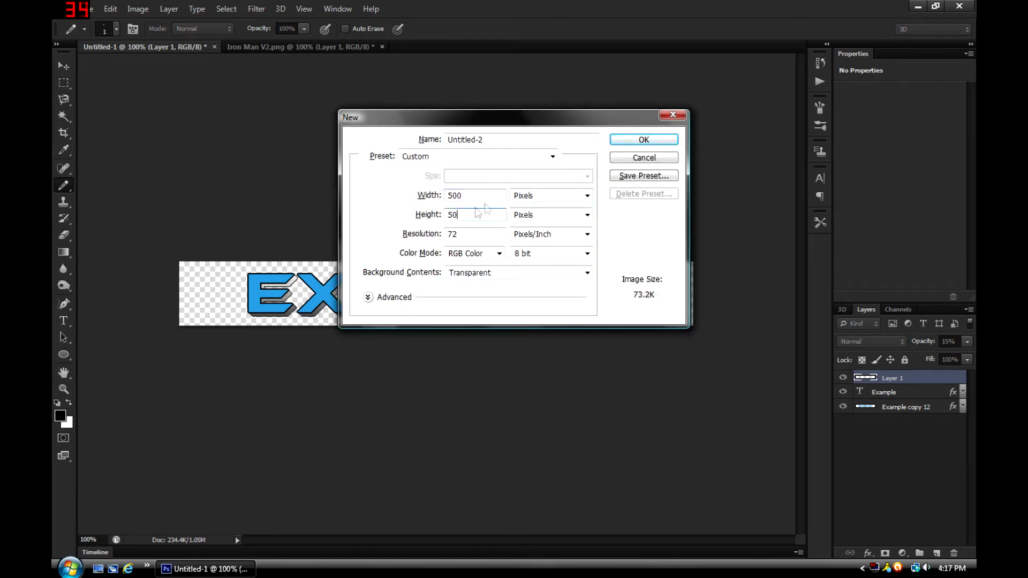
click(618, 143)
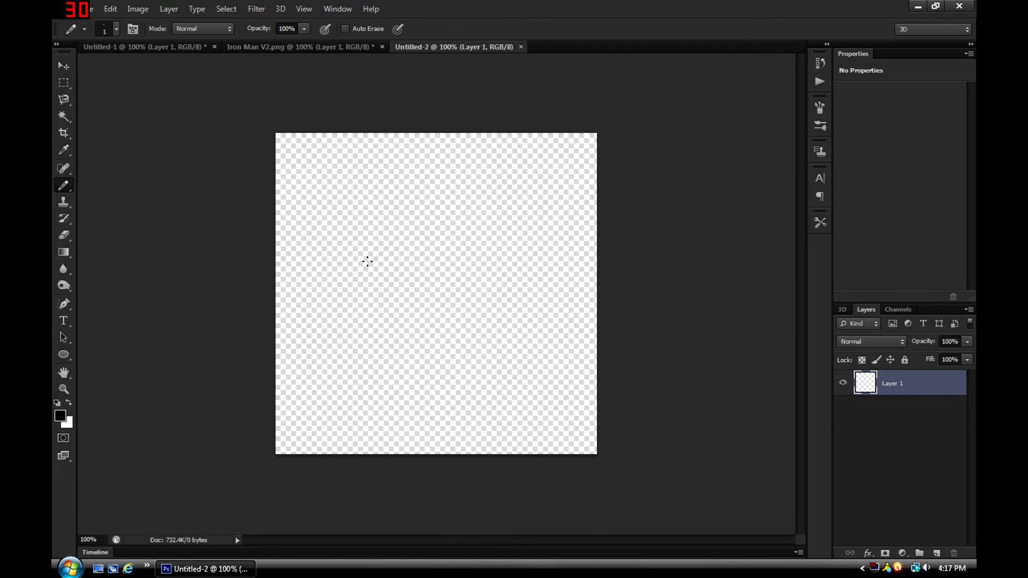
Step: Fill the new document's layer with the black foreground color
key(shift+F5)
click(493, 172)
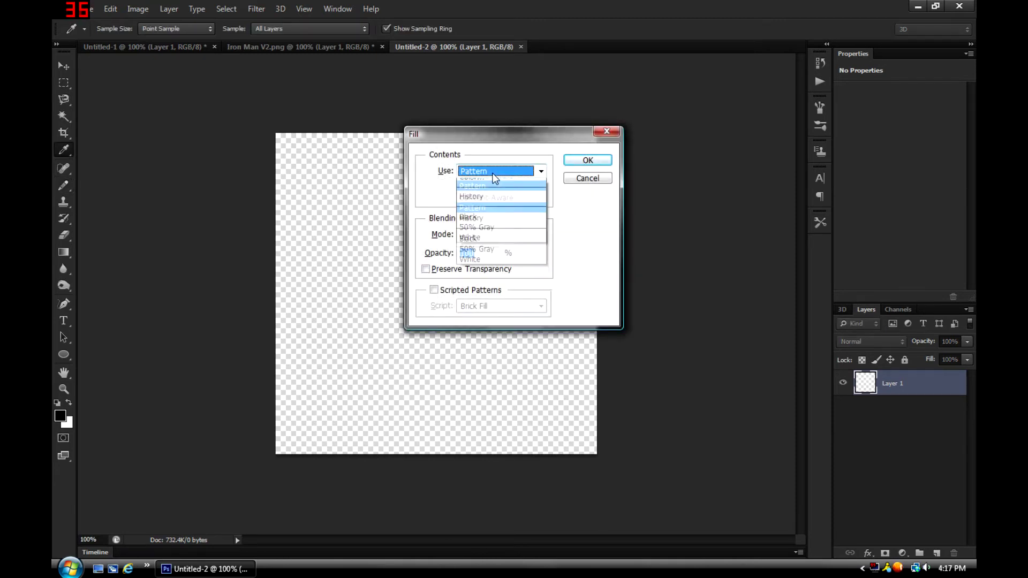
click(487, 184)
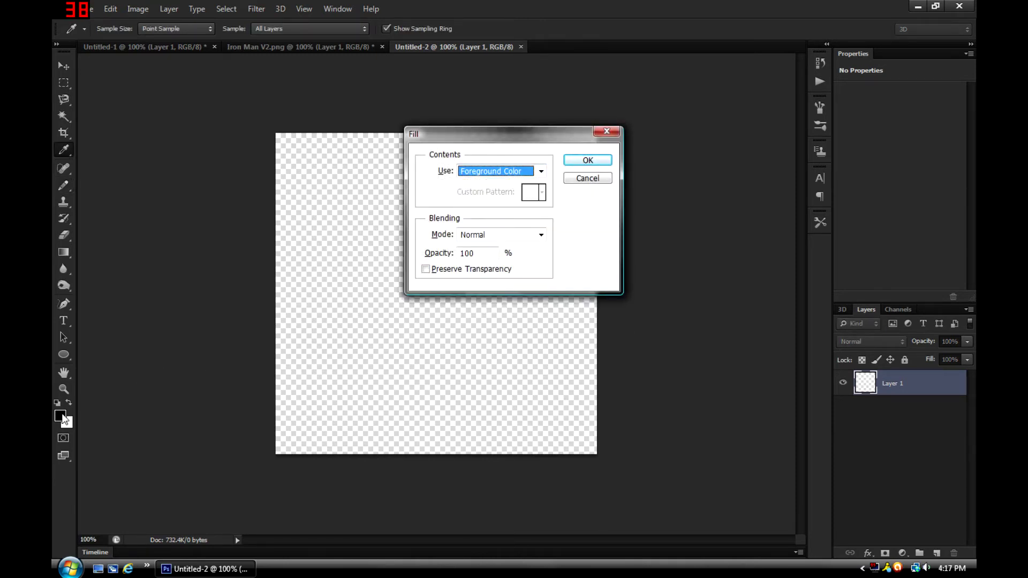
key(Return)
key(b)
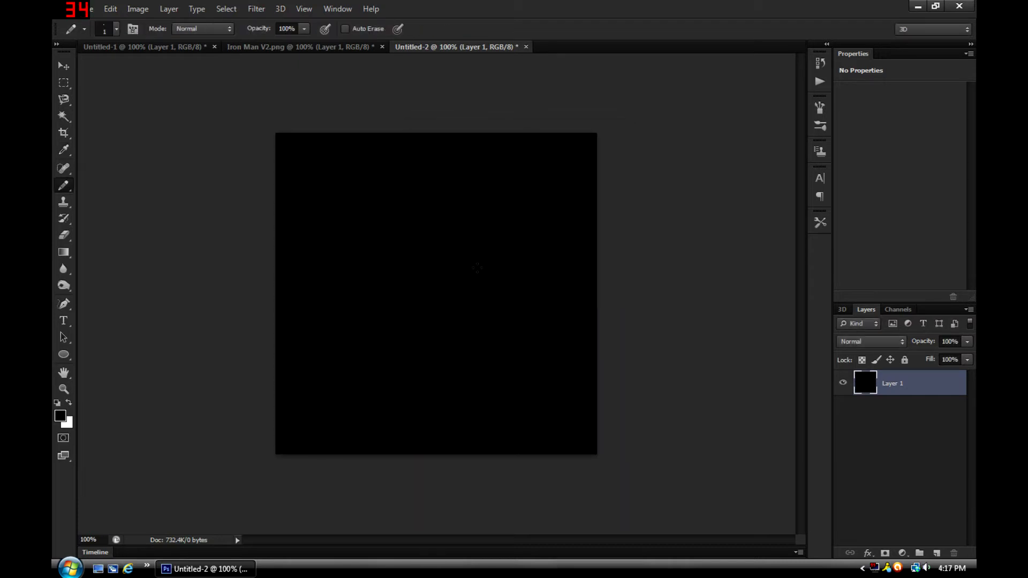
Step: Select a vertical strip down the middle of the canvas with a Fixed Size rectangular marquee, 5 px wide and 475 px high
click(63, 82)
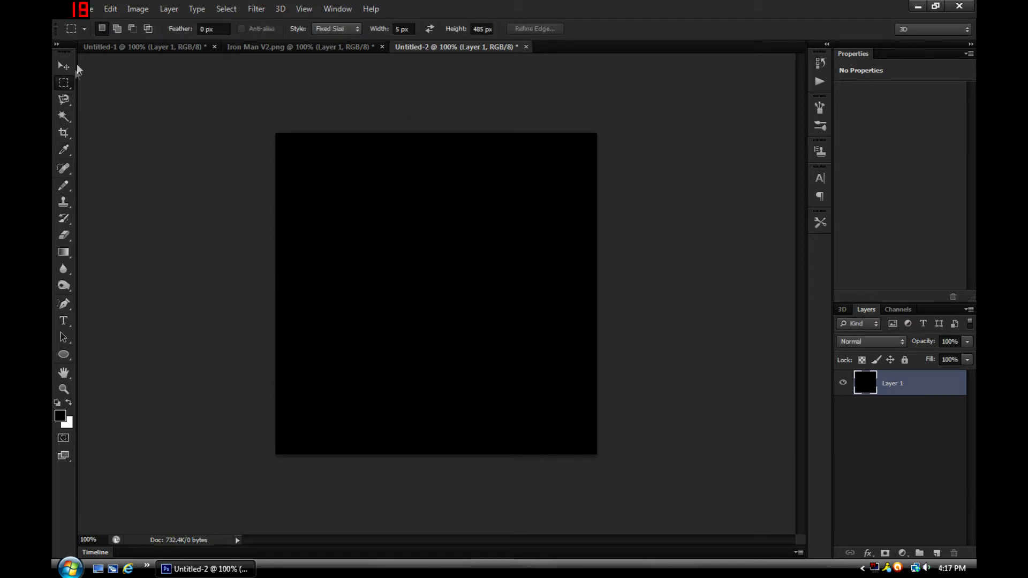
click(321, 30)
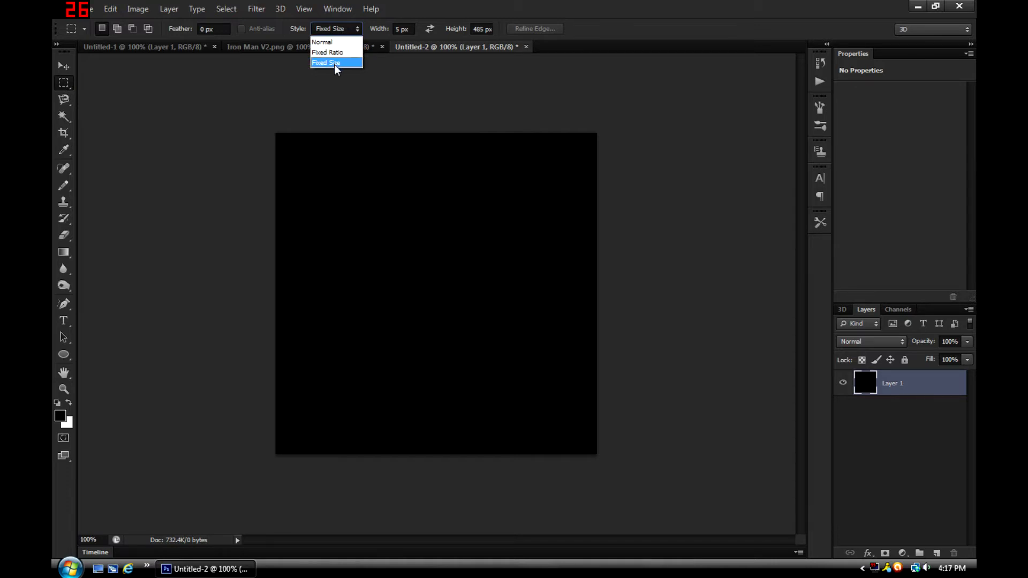
click(330, 64)
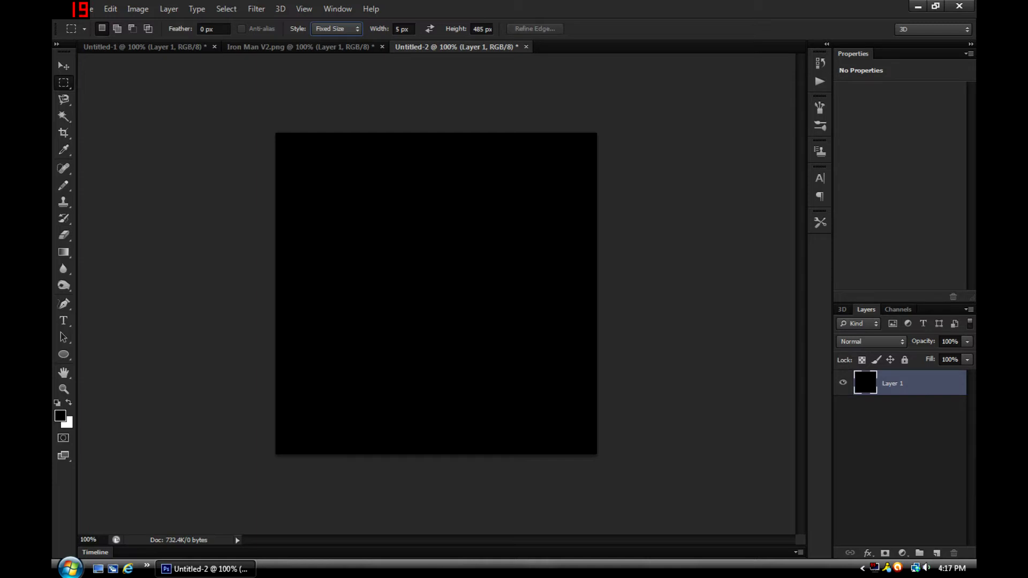
click(481, 29)
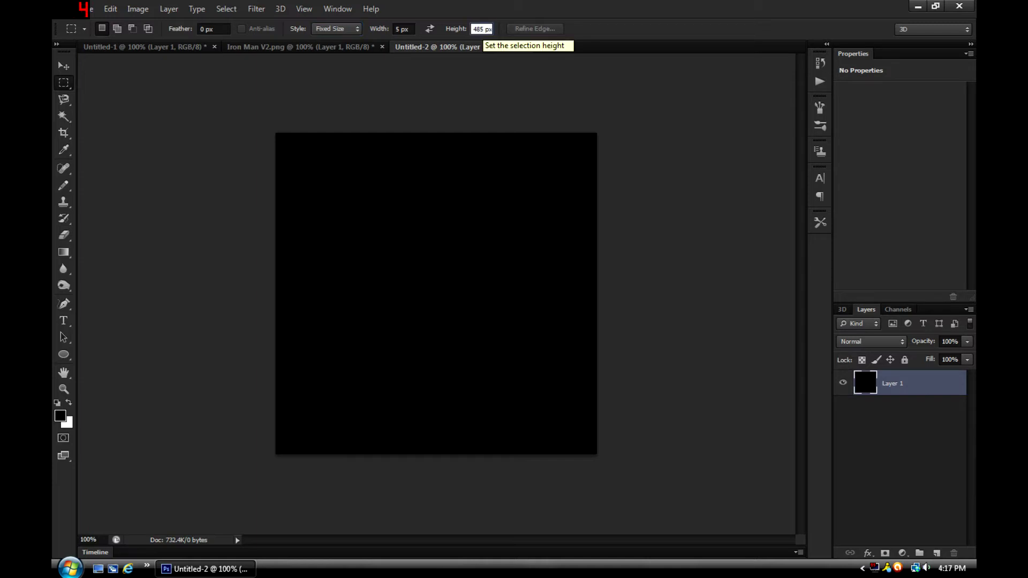
key(BackSpace)
key(BackSpace)
key(Return)
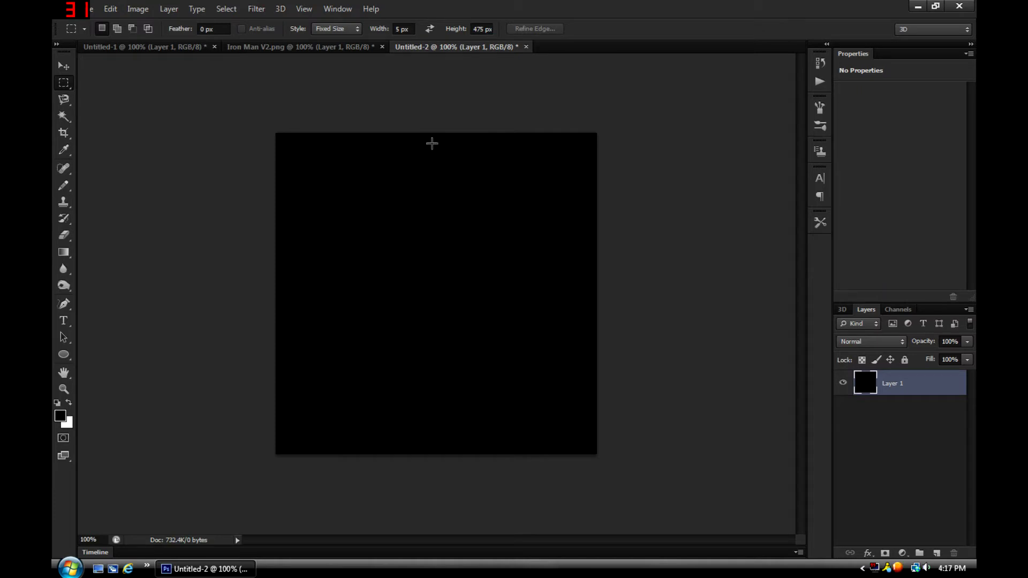
click(432, 141)
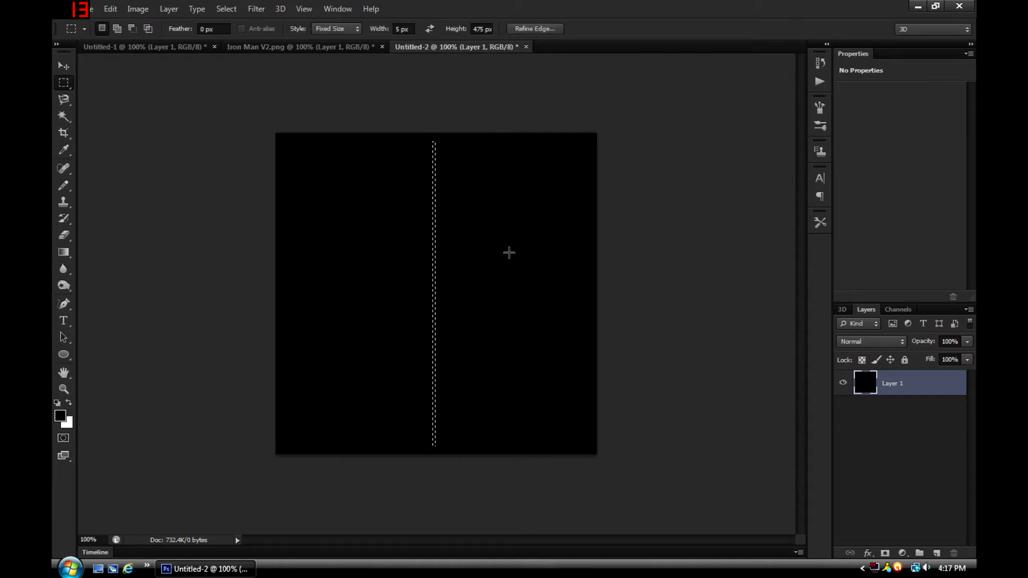
Step: Add a new layer above the black one and swap the colors so white is the foreground color
key(ctrl+shift+n)
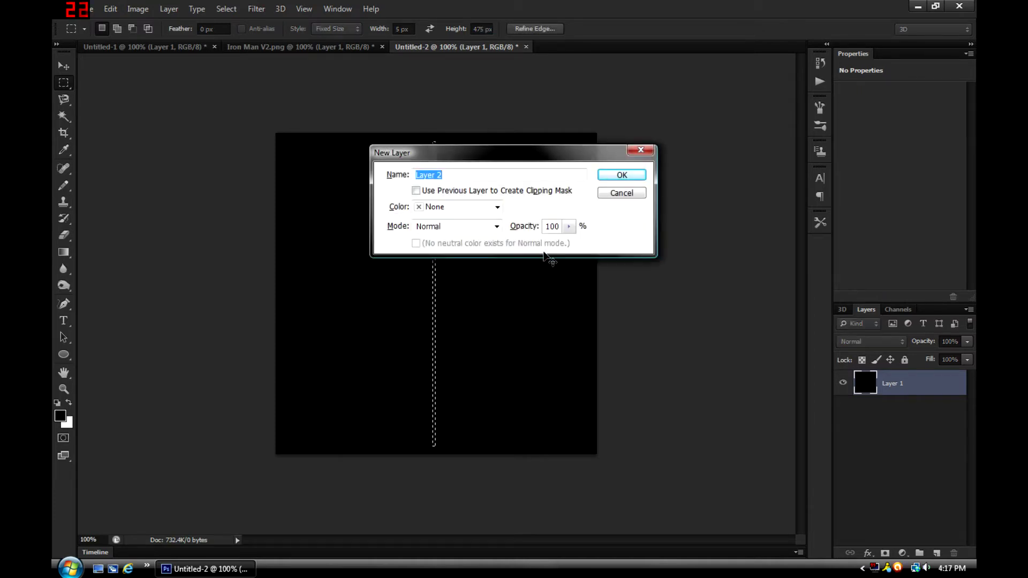
key(Return)
click(69, 402)
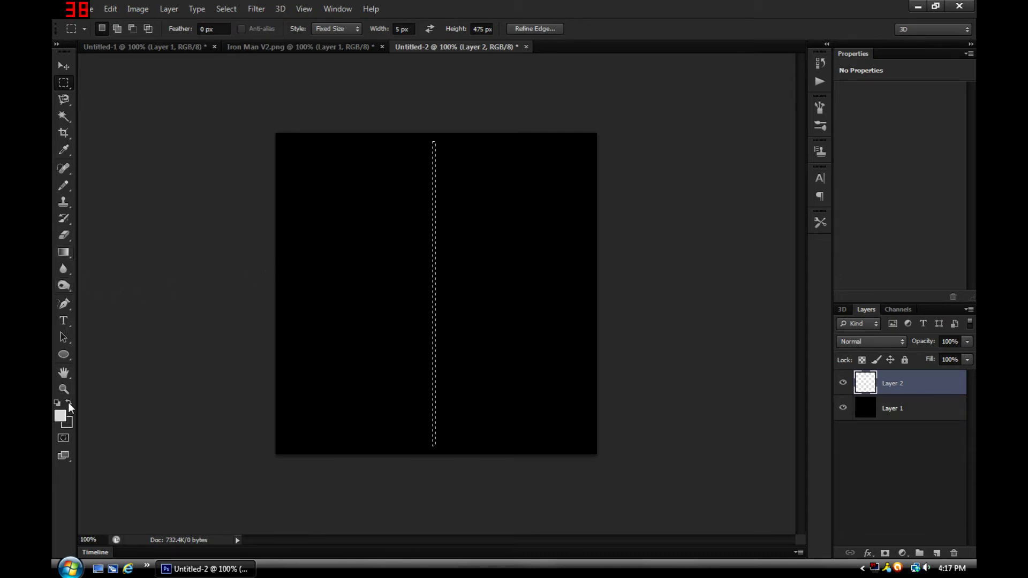
Step: Base a gradient on the Foreground to Transparent preset and add a 100% opacity stop at location 50%
click(63, 253)
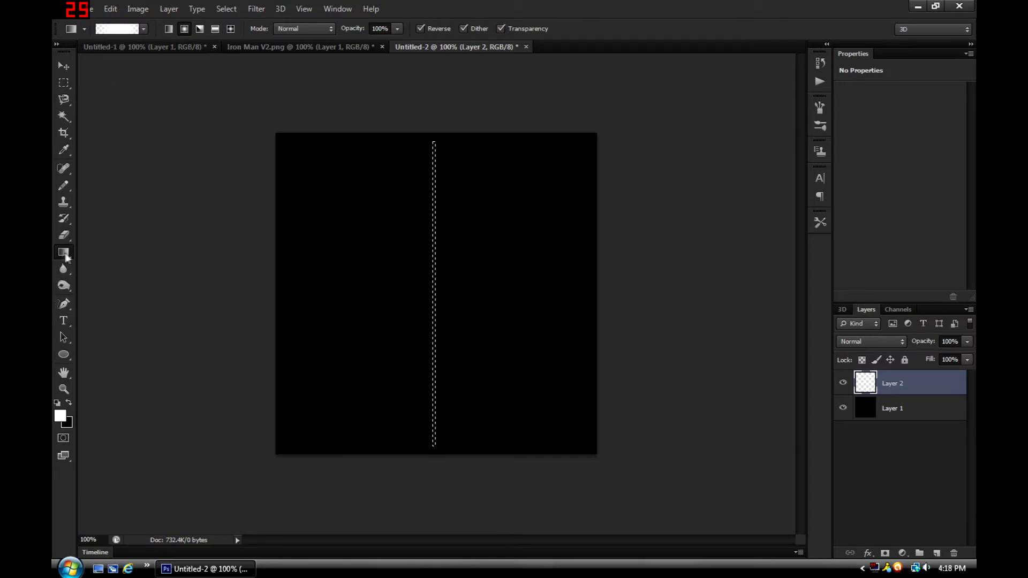
click(122, 32)
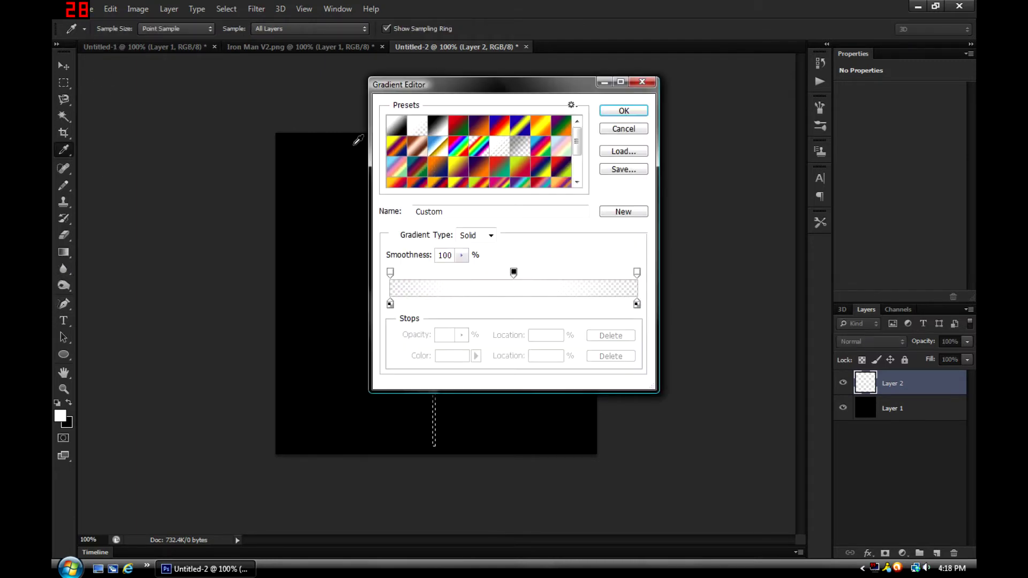
click(419, 127)
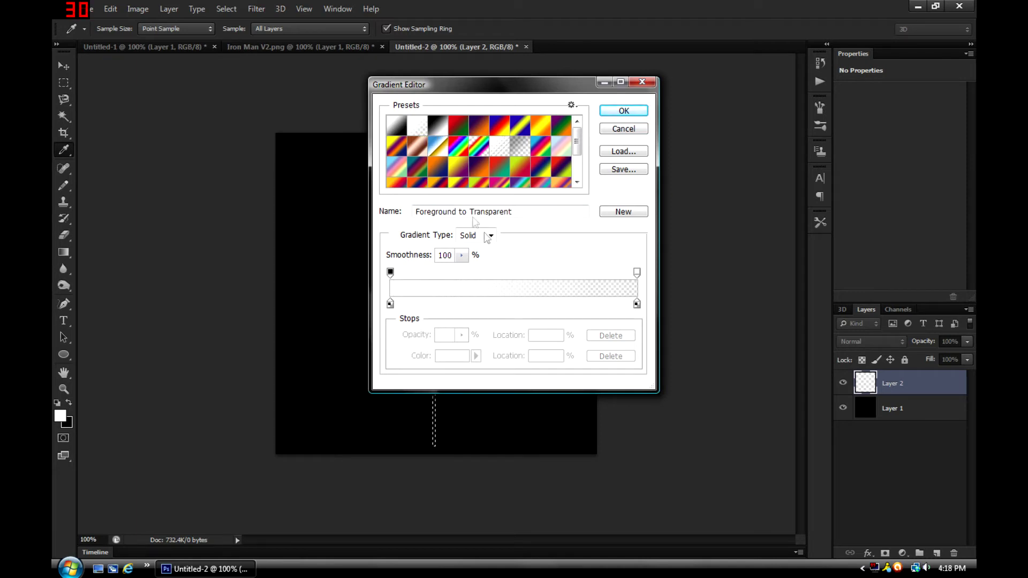
click(515, 274)
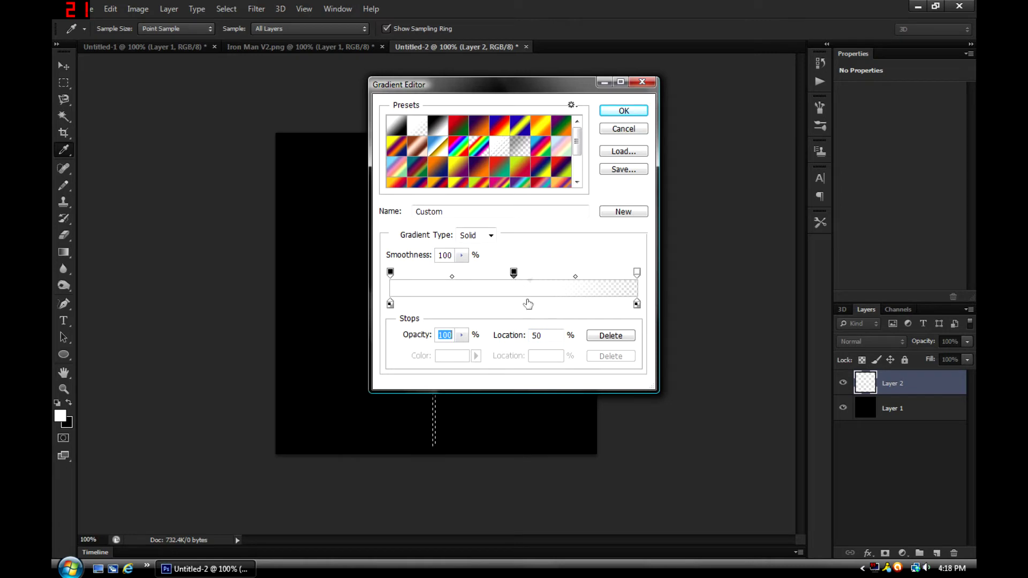
click(536, 335)
text(50)
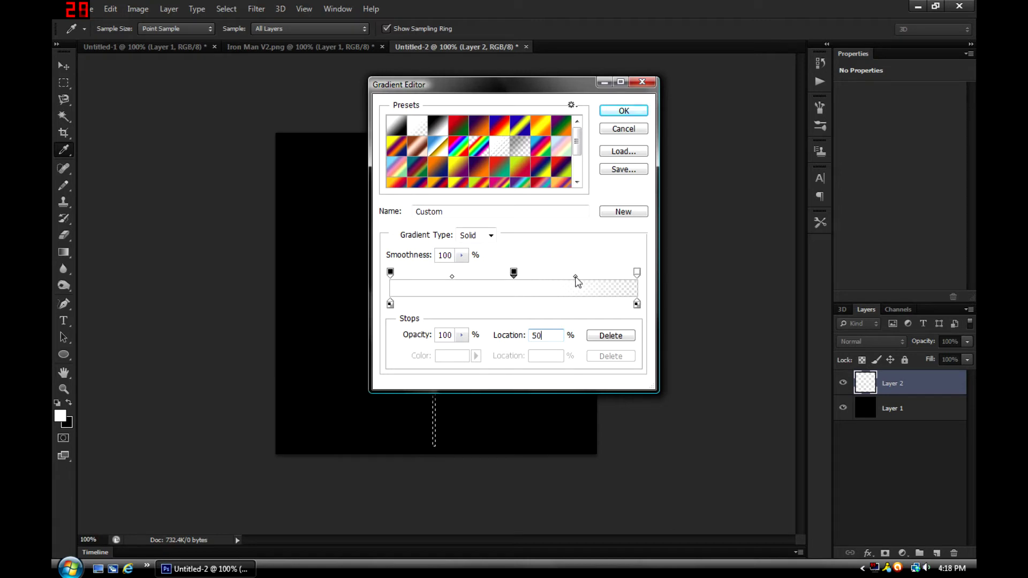
Step: Set both opacity midpoints to 40% and the starting opacity stop to 0%, and accept the custom gradient
click(575, 277)
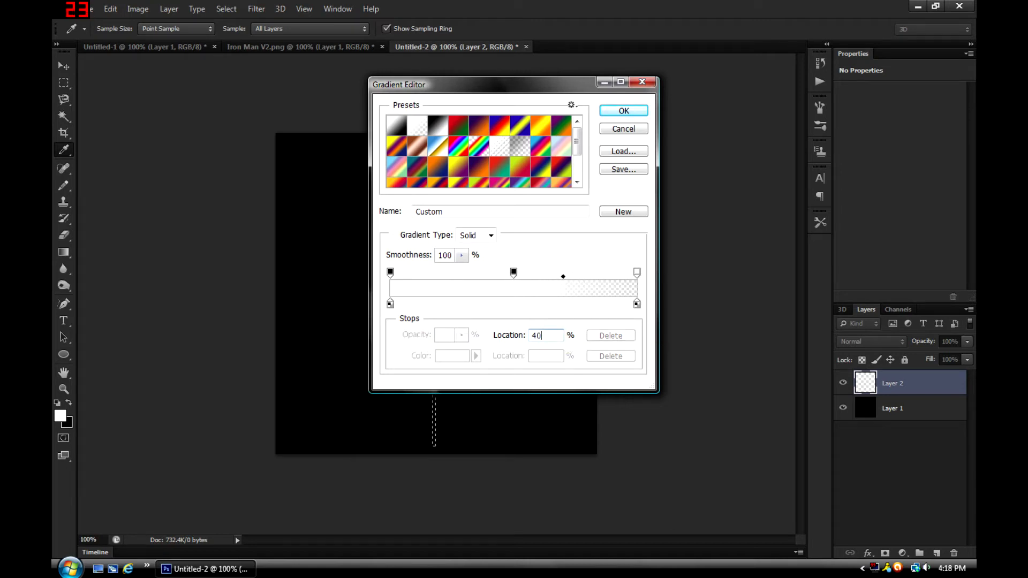
click(514, 274)
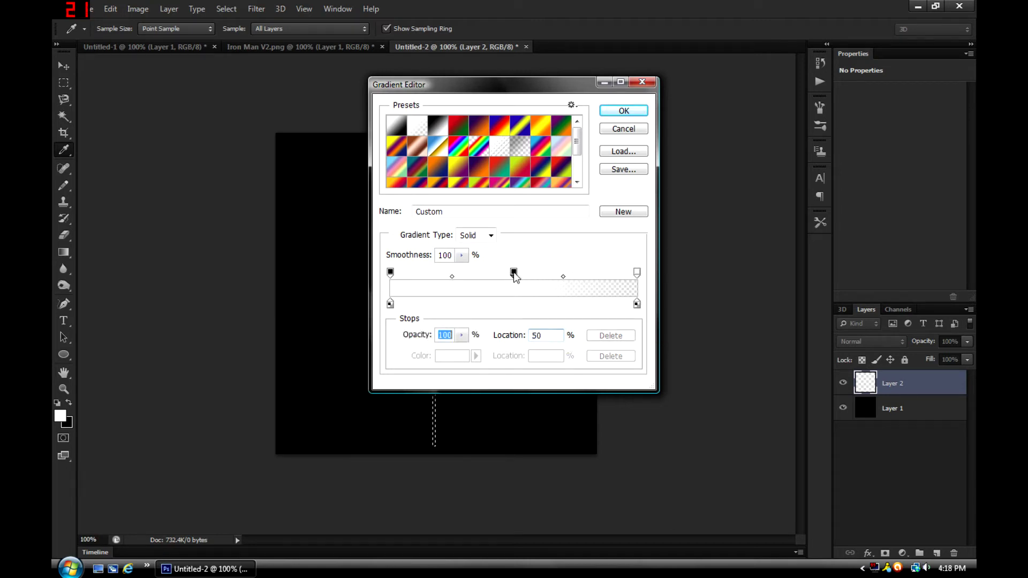
click(452, 277)
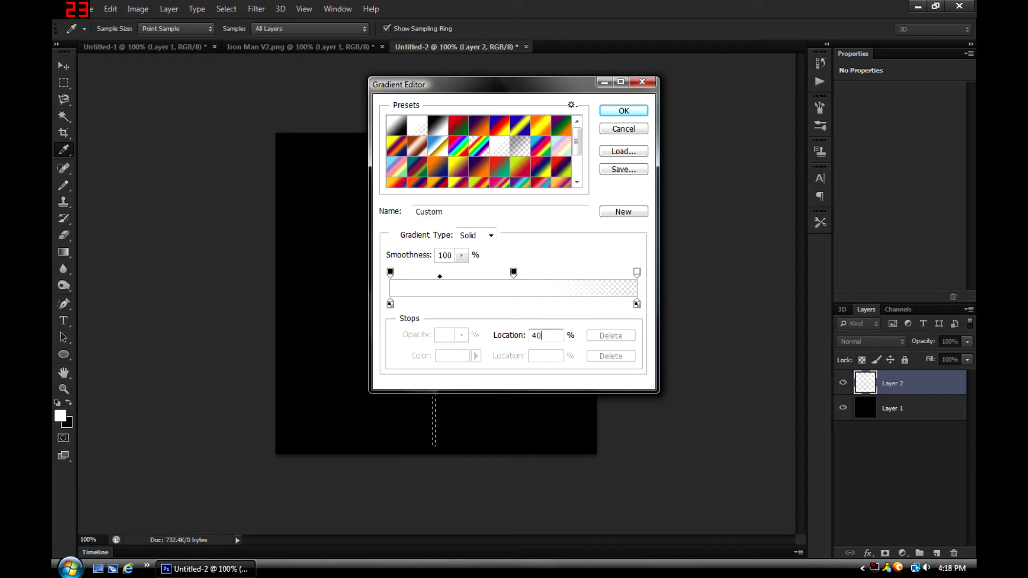
click(390, 273)
text(0)
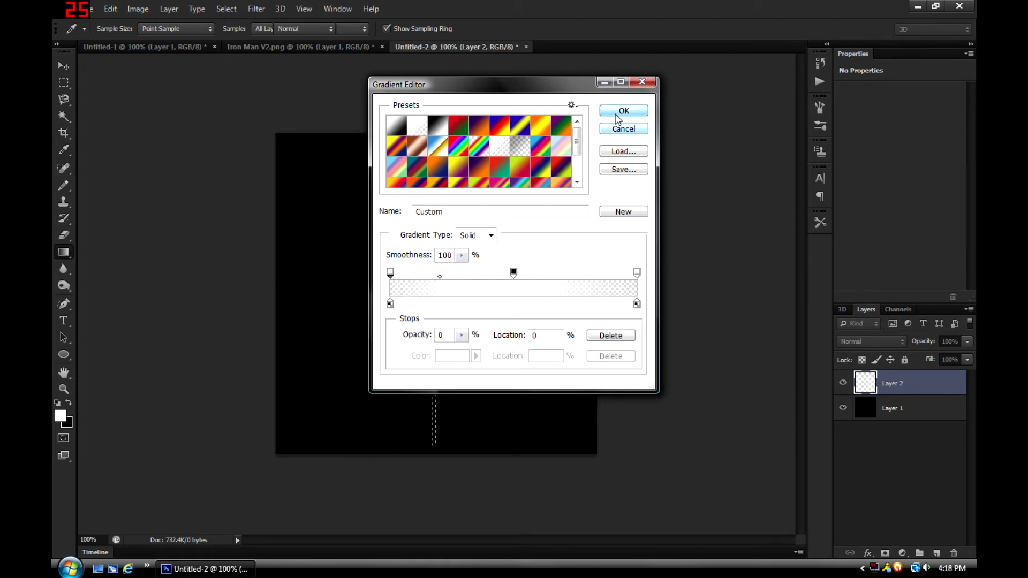
click(615, 117)
Step: Draw the gradient through the full height of the selected vertical strip and deselect it
drag(433, 127, 433, 364)
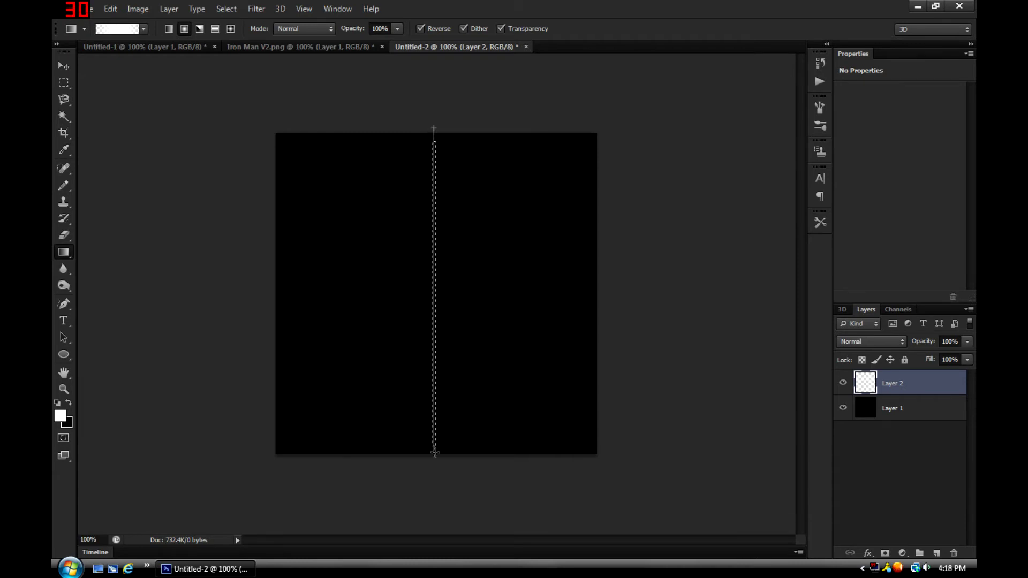
drag(435, 458, 435, 458)
key(ctrl+d)
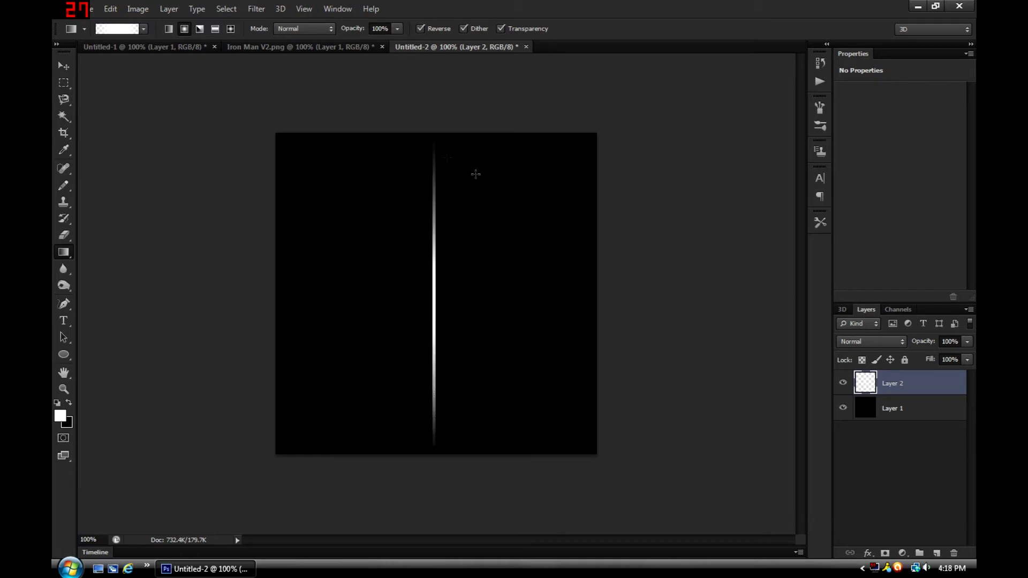
Step: Center the white line on the canvas by aligning its layer to a selection of the whole canvas, and deselect
key(ctrl+a)
click(70, 67)
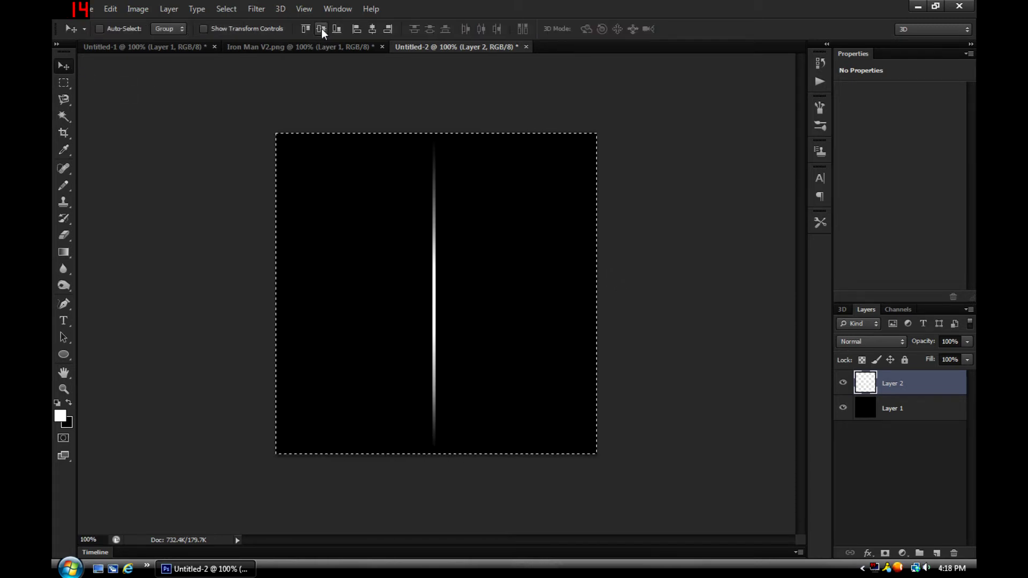
click(373, 28)
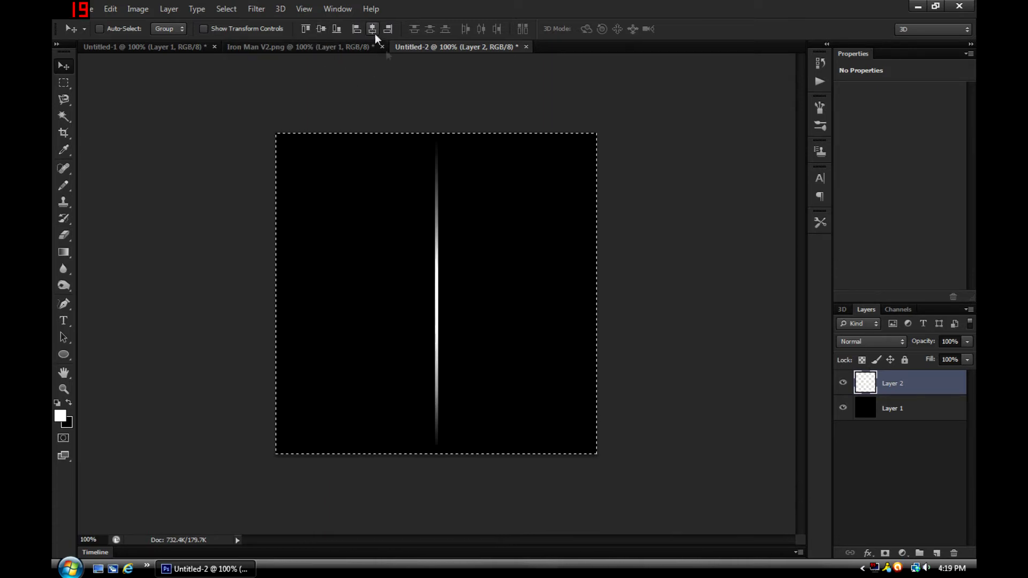
key(ctrl+d)
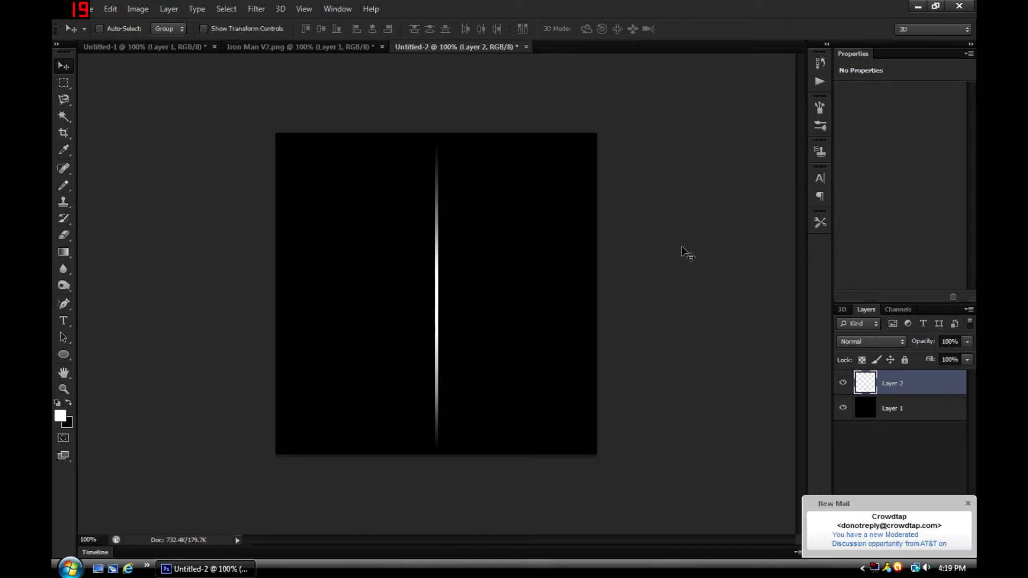
Step: Duplicate the vertical line's layer and rotate the copy 90° to form a cross
key(ctrl+j)
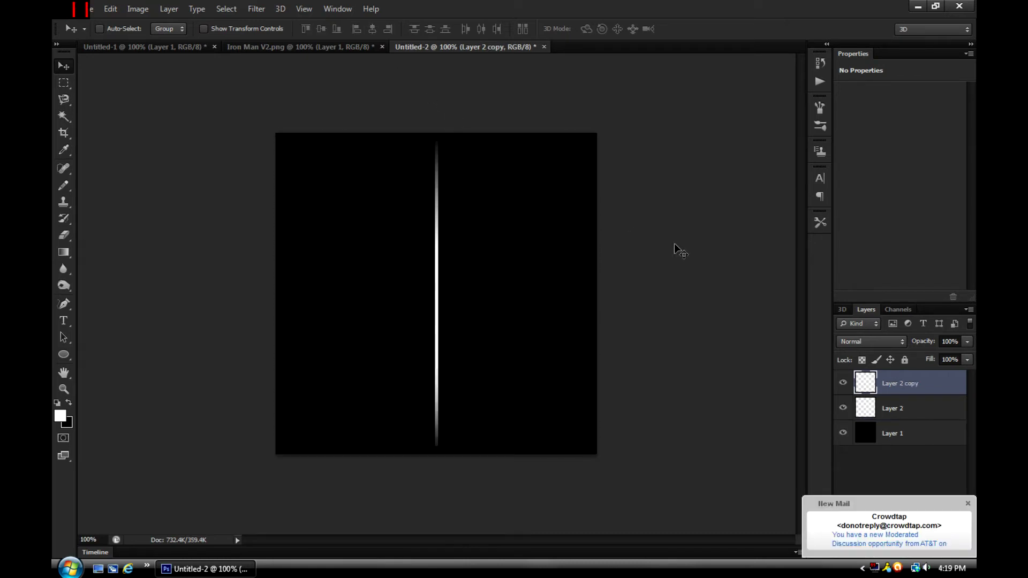
key(ctrl+t)
drag(434, 125, 582, 274)
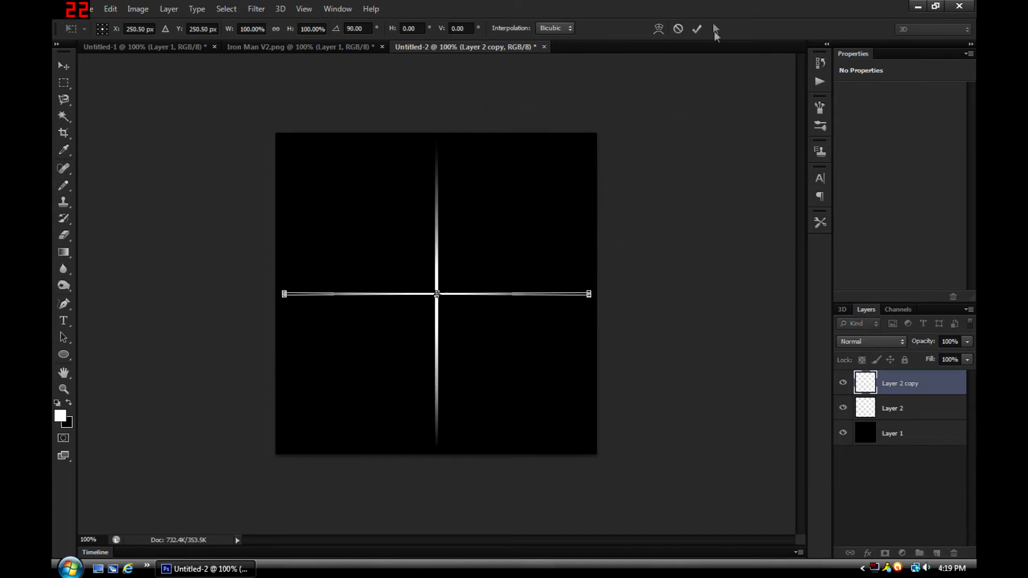
click(697, 28)
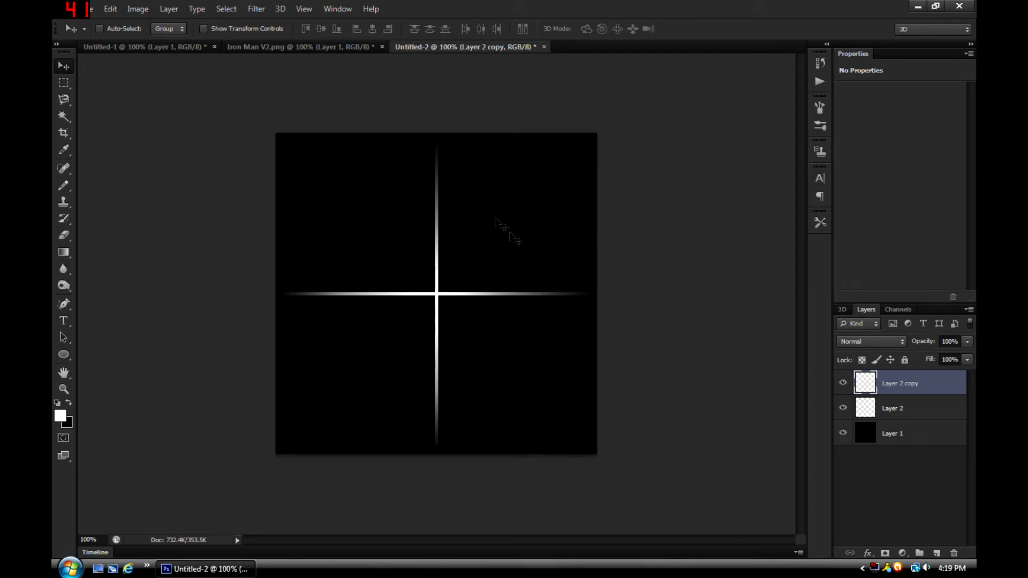
Step: Merge the two line layers into a single cross layer and duplicate it
shift+click(927, 409)
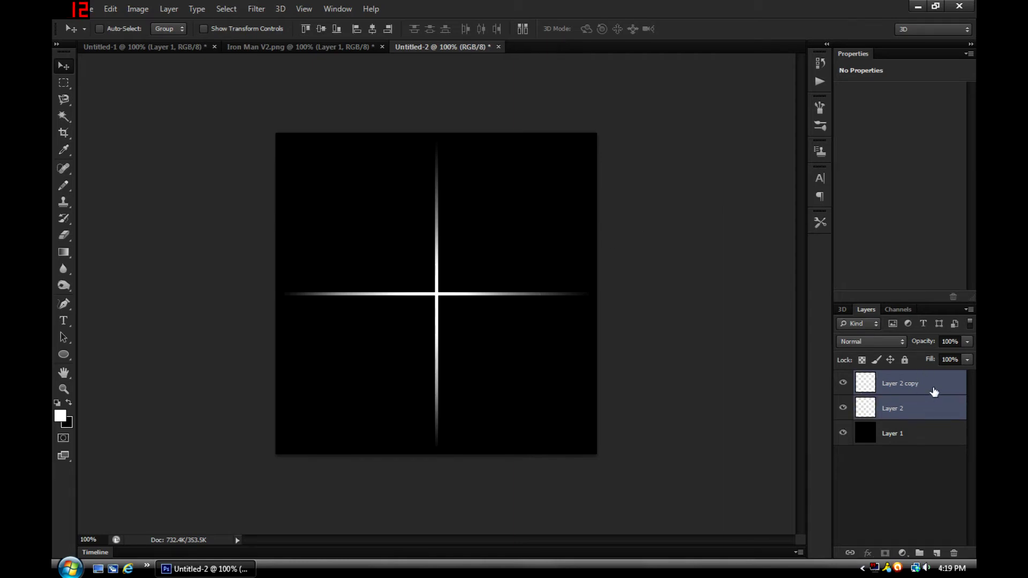
key(ctrl+e)
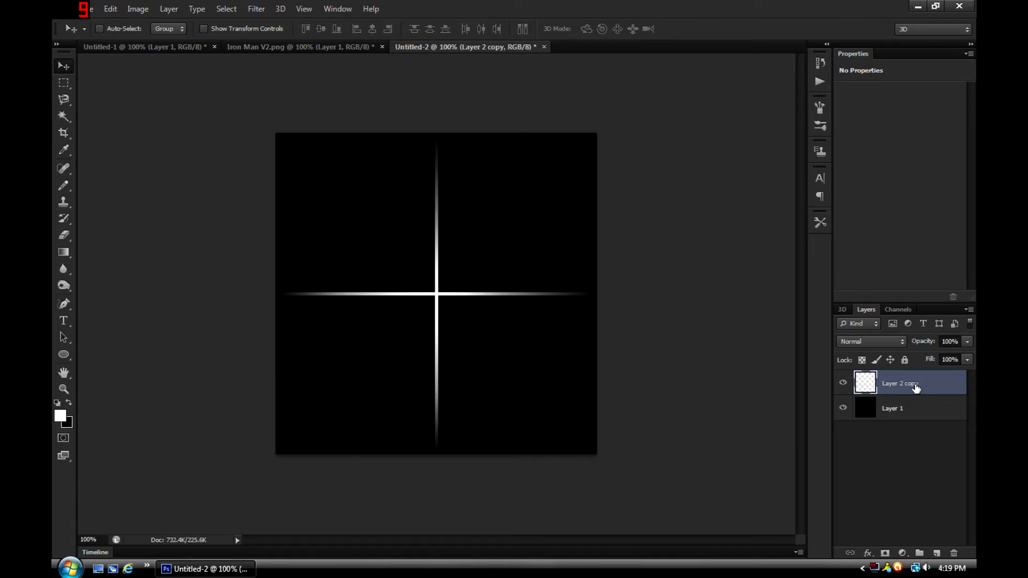
key(ctrl+j)
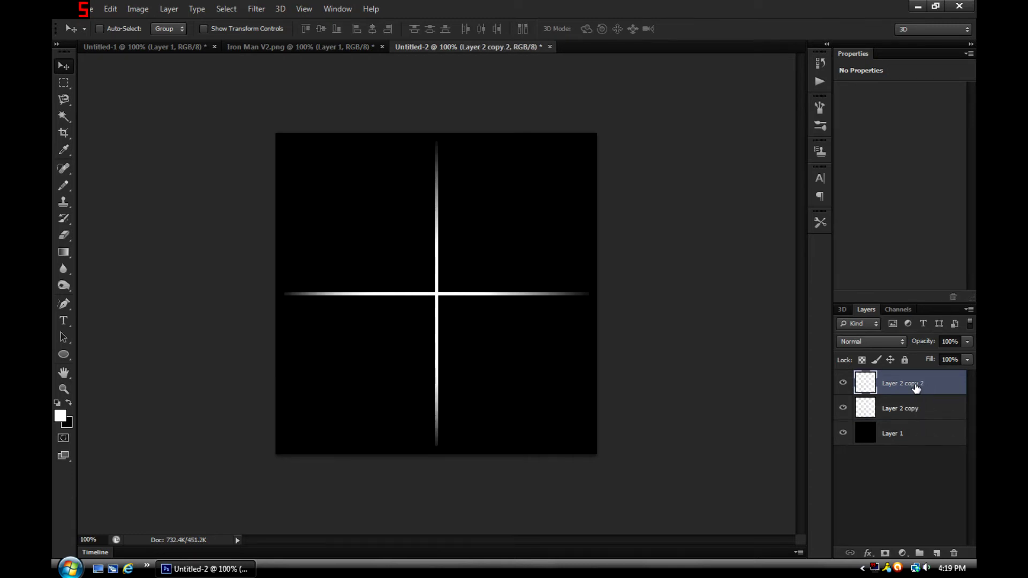
Step: Scale the duplicated cross down proportionally and center it on the canvas
key(ctrl+t)
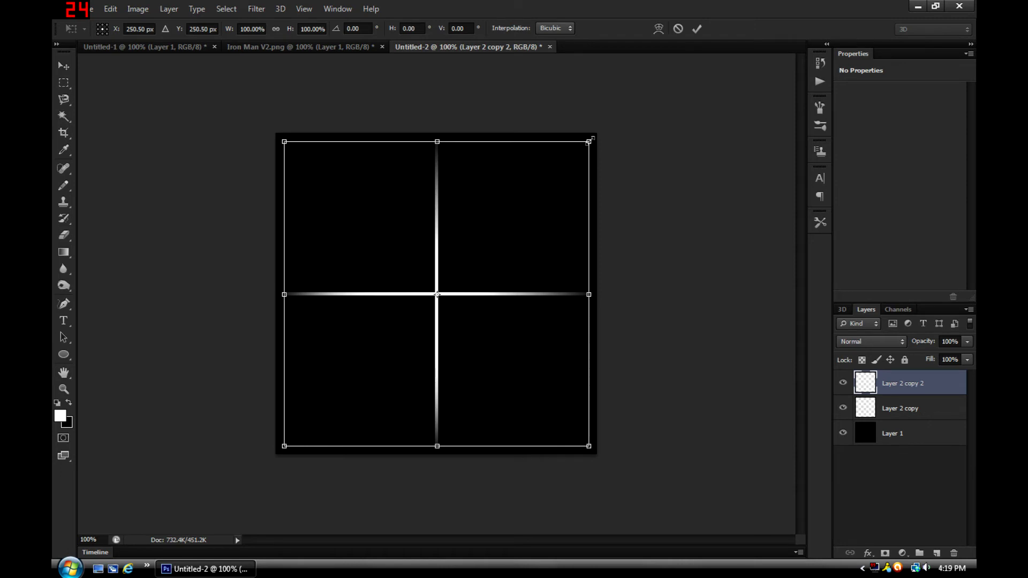
drag(590, 140, 546, 181)
click(696, 28)
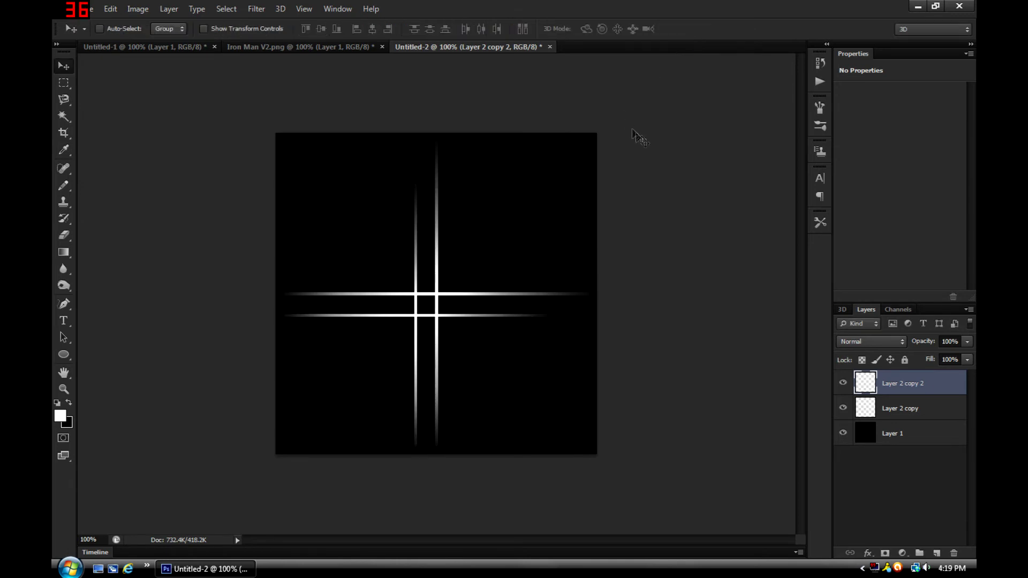
click(321, 28)
click(372, 28)
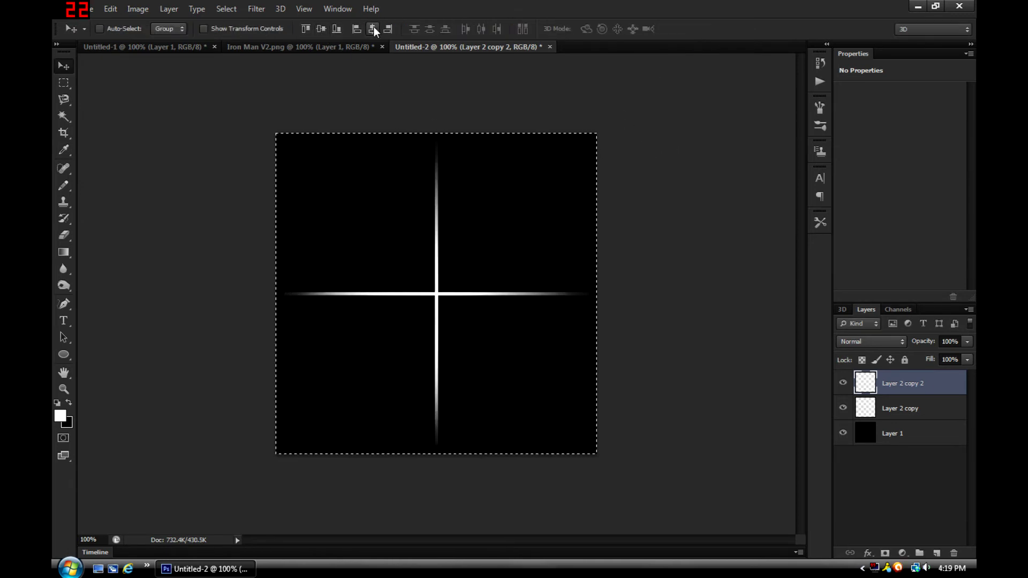
key(ctrl+d)
Step: Rotate the smaller cross 45° to form an eight-pointed star
key(ctrl+t)
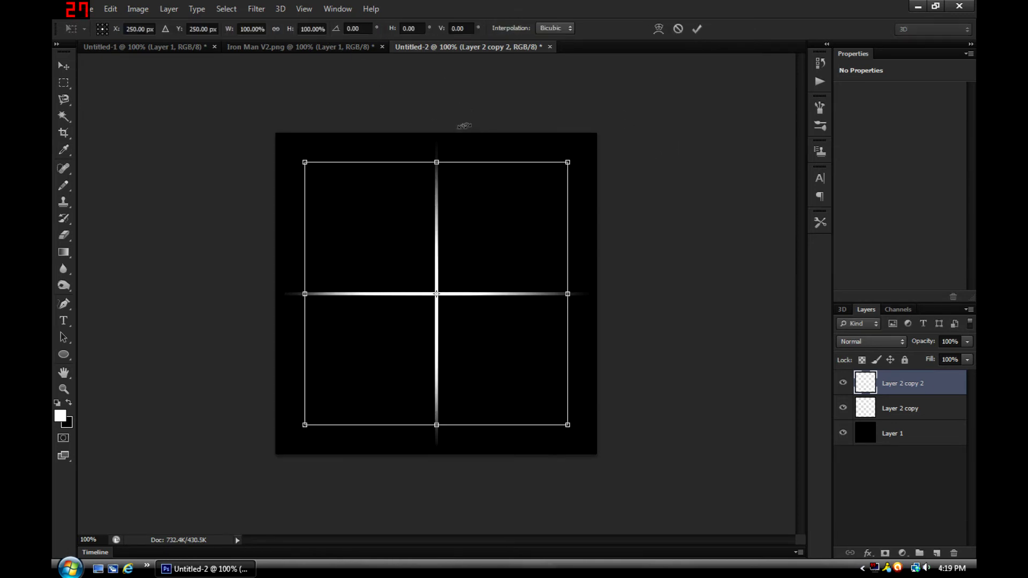
drag(433, 138, 546, 174)
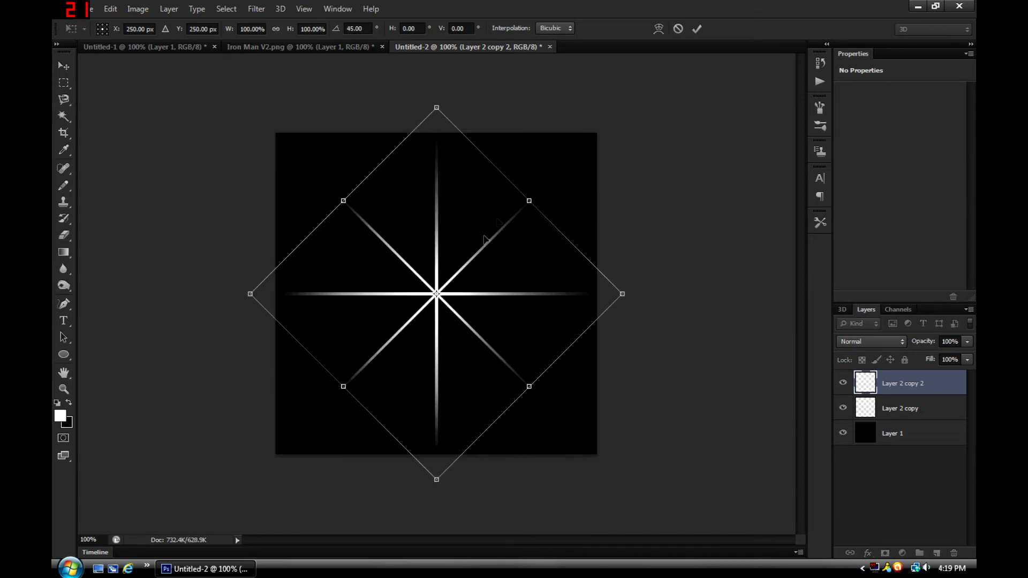
click(703, 30)
Step: Add a new layer above the star and choose the soft round brush with 0% hardness
key(ctrl+shift+n)
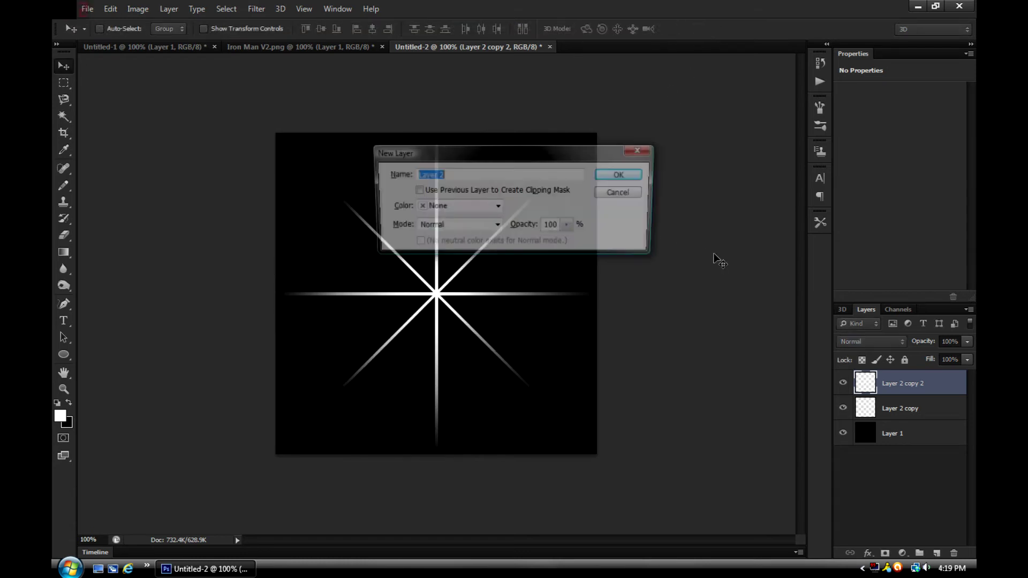
key(Return)
drag(63, 185, 109, 187)
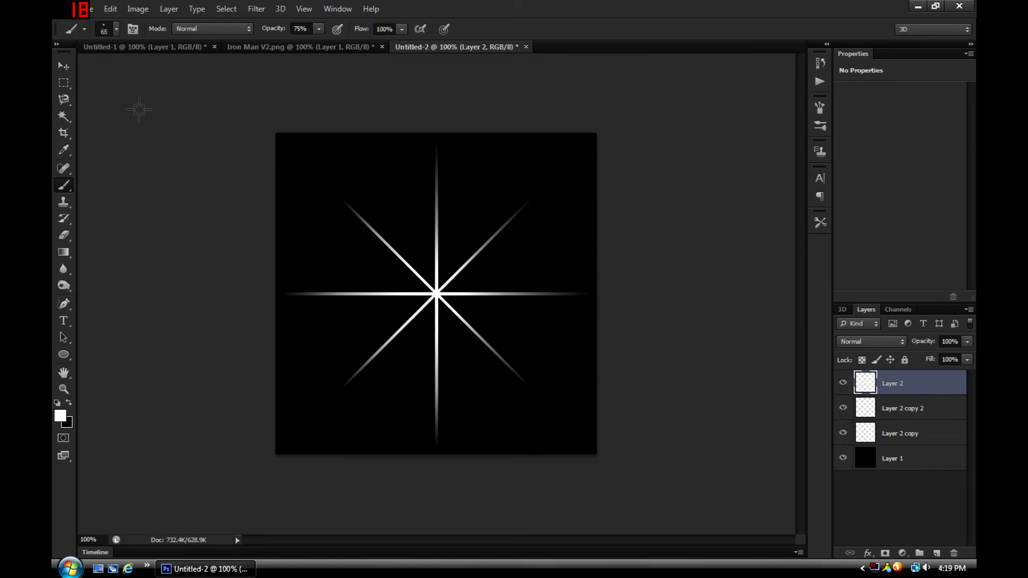
click(117, 29)
drag(197, 184, 203, 121)
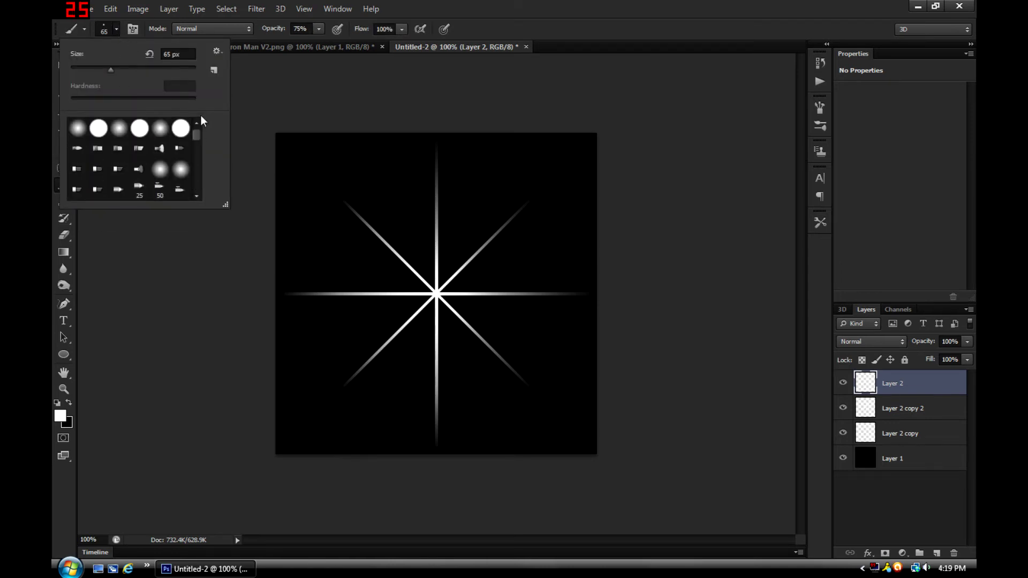
click(80, 128)
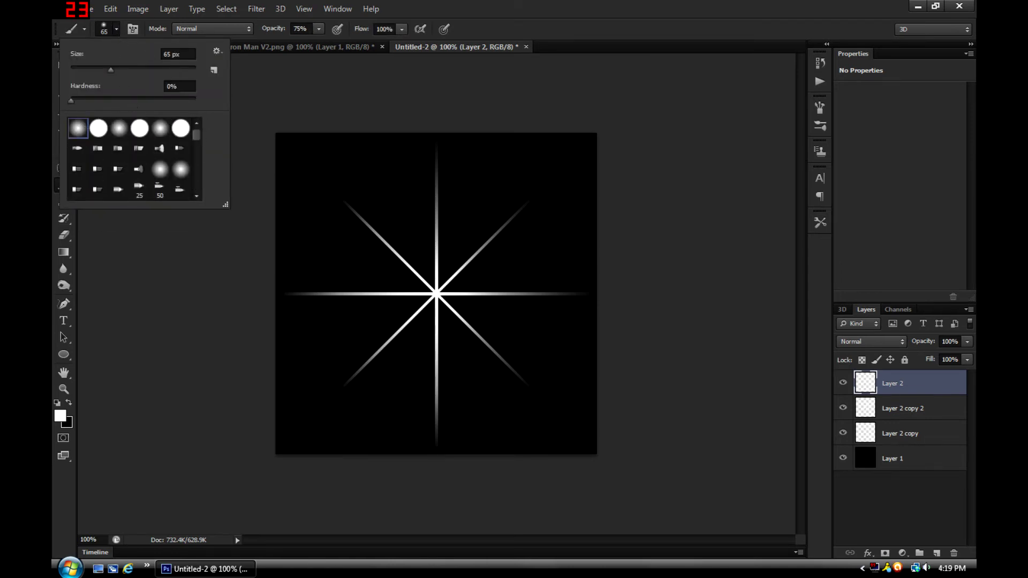
Step: Set the brush to 150 px and 100% opacity and paint two white dabs over the star's center
click(171, 54)
text(150)
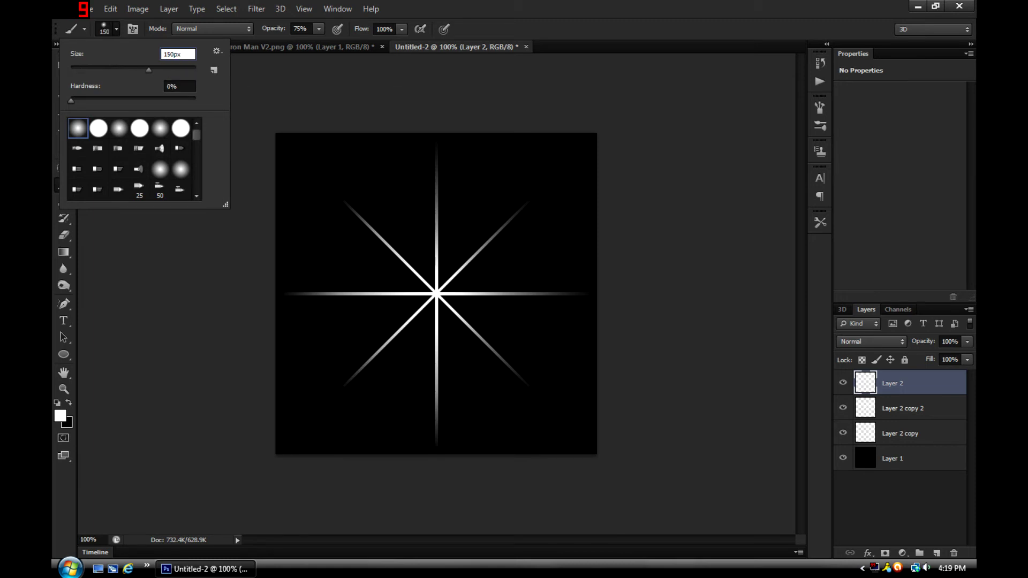
key(Return)
text(100)
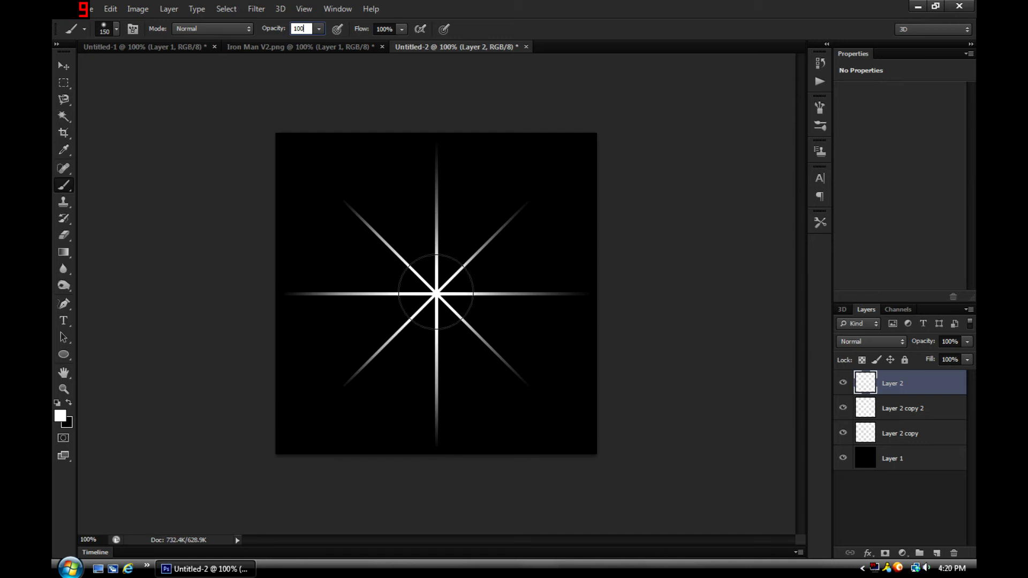
click(436, 292)
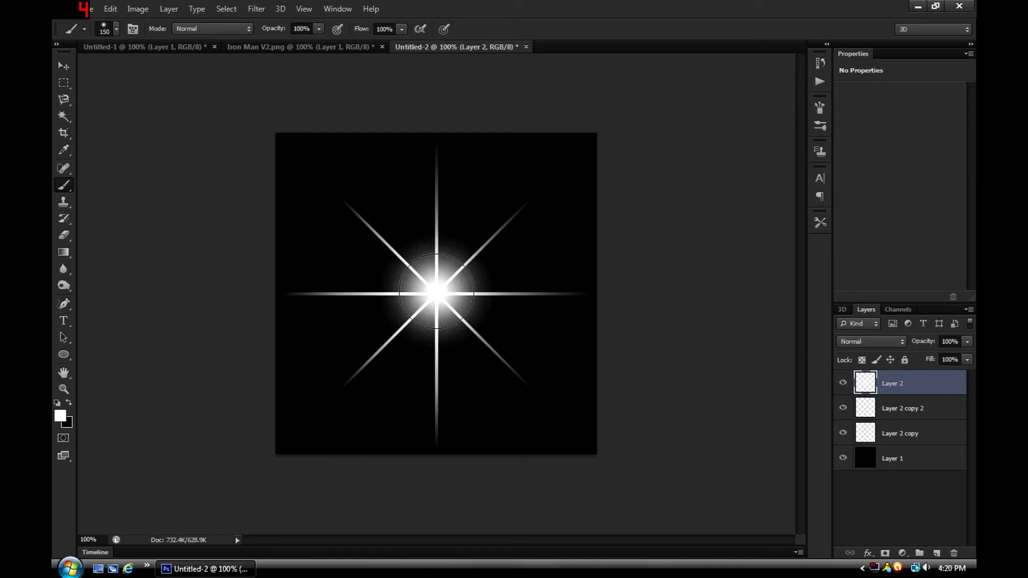
click(436, 292)
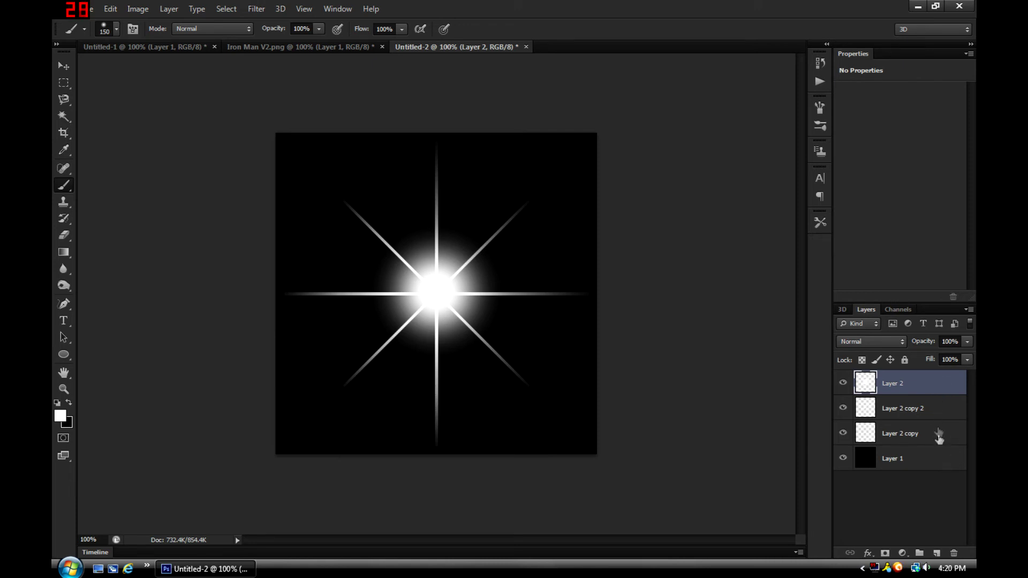
Step: Merge the glow, both crosses and the black background into one layer
shift+click(940, 460)
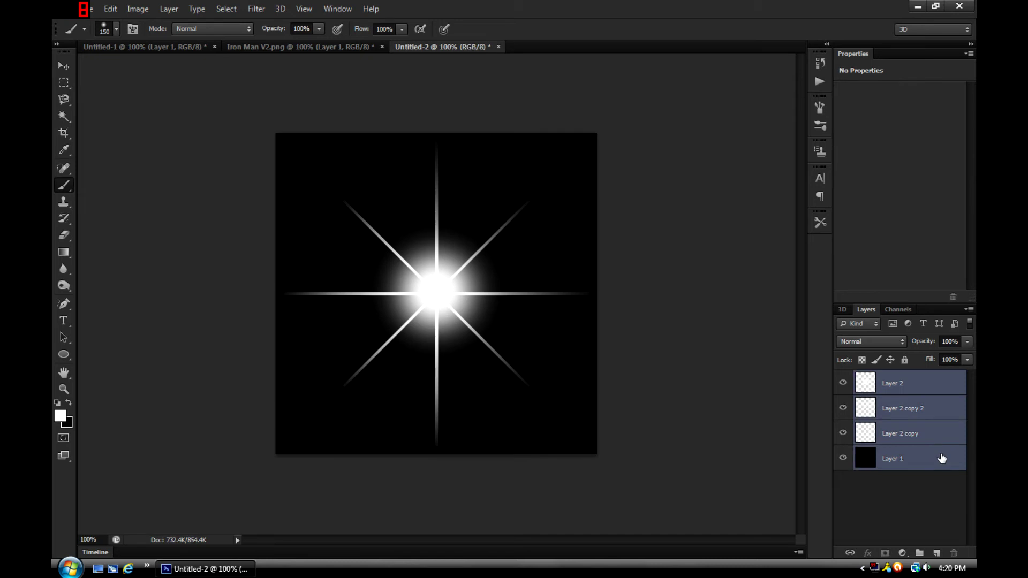
key(ctrl+e)
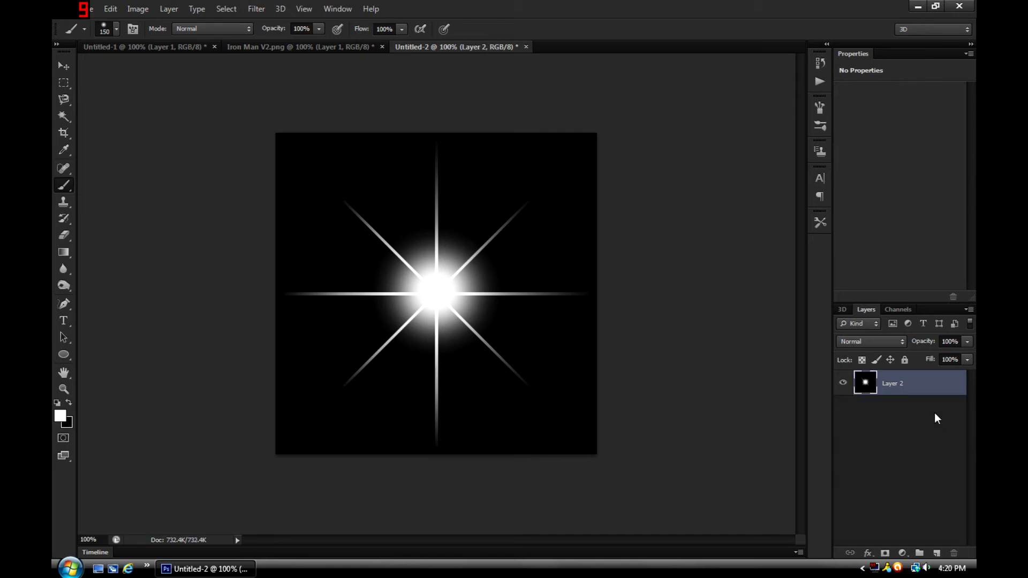
Step: Invert the merged star layer into a black star on a white background
key(ctrl+i)
click(110, 9)
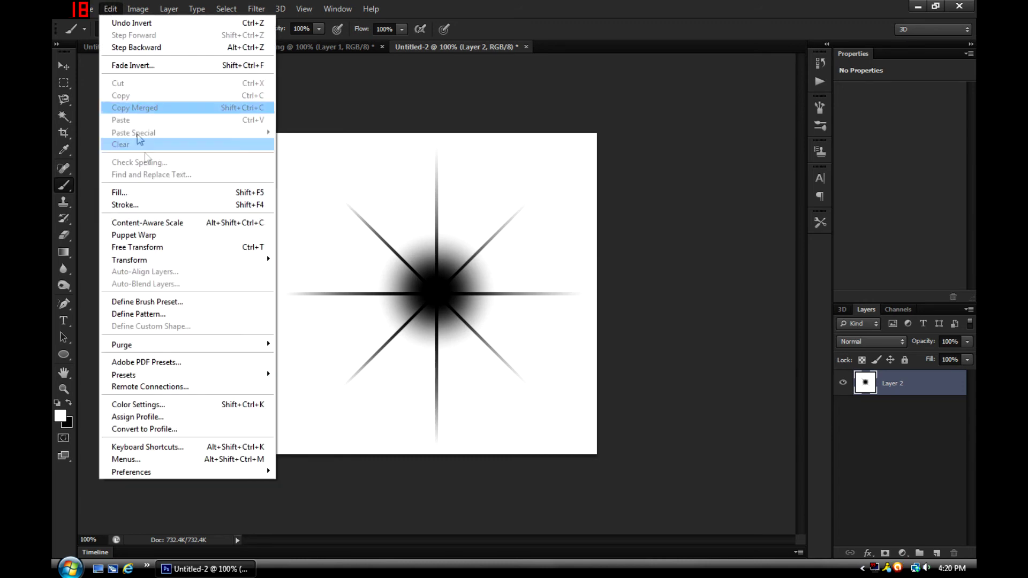
click(152, 302)
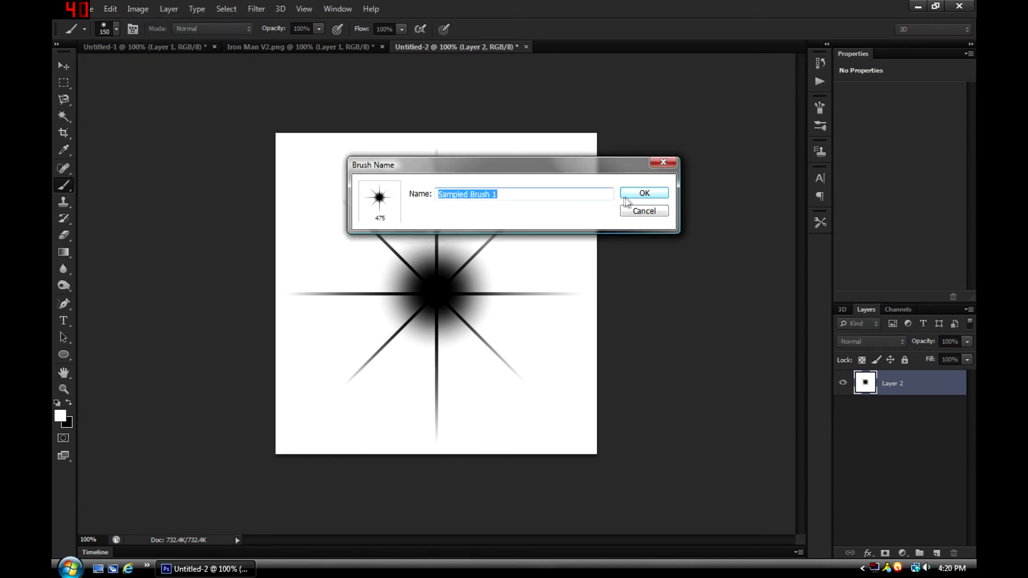
click(637, 212)
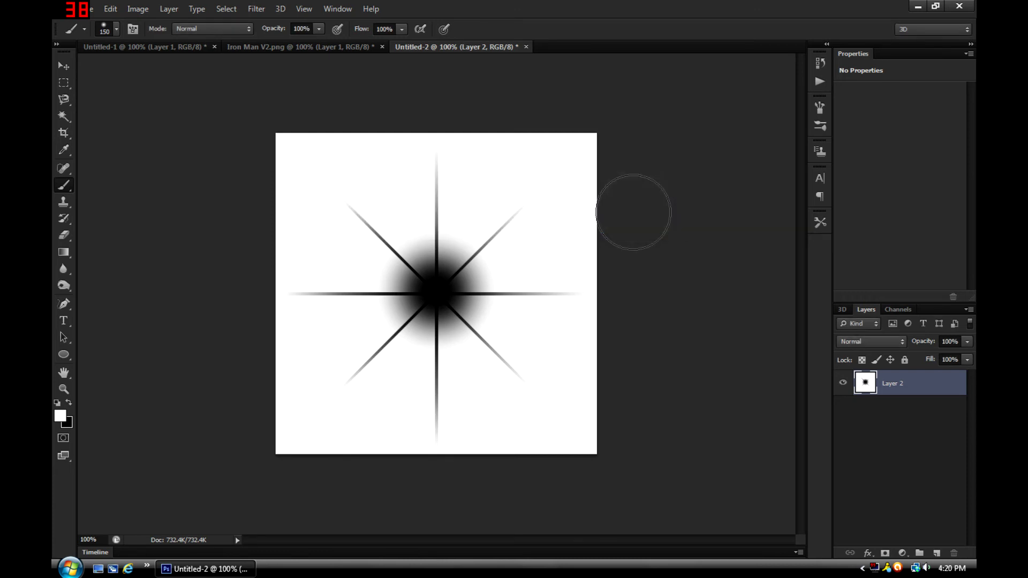
Step: Switch to the Iron Man V2.png document and choose the last 475 px star brush preset
click(332, 48)
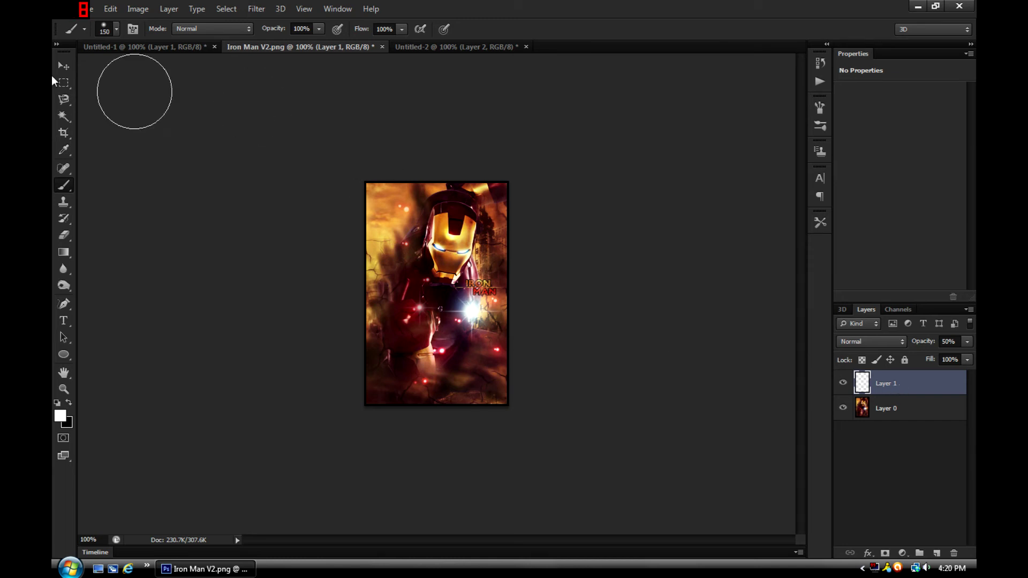
click(116, 30)
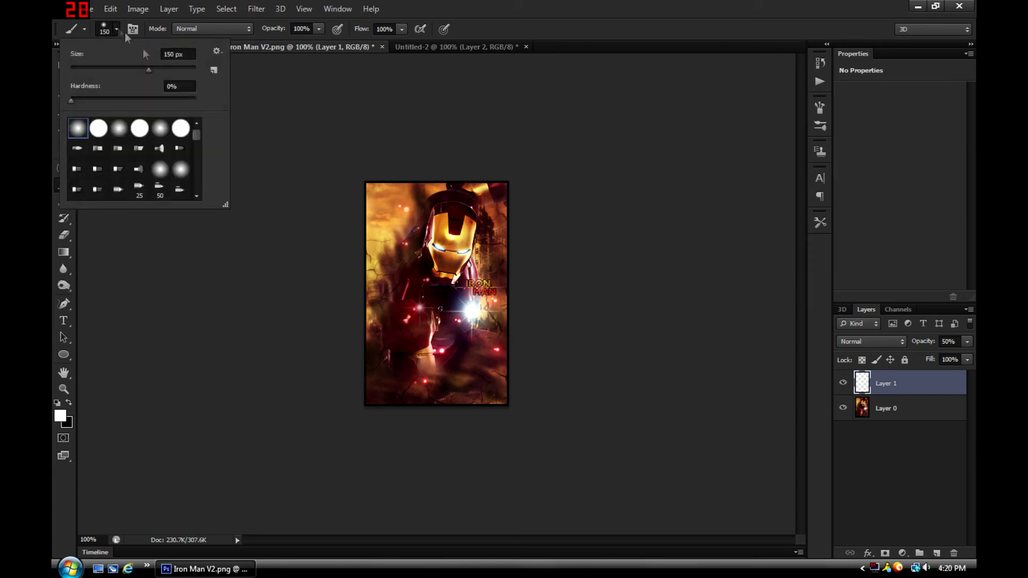
drag(193, 133, 196, 195)
click(181, 190)
Step: Set the star brush size to 75 px and stamp one white star over the red light on the armor's arm
click(174, 54)
text(1)
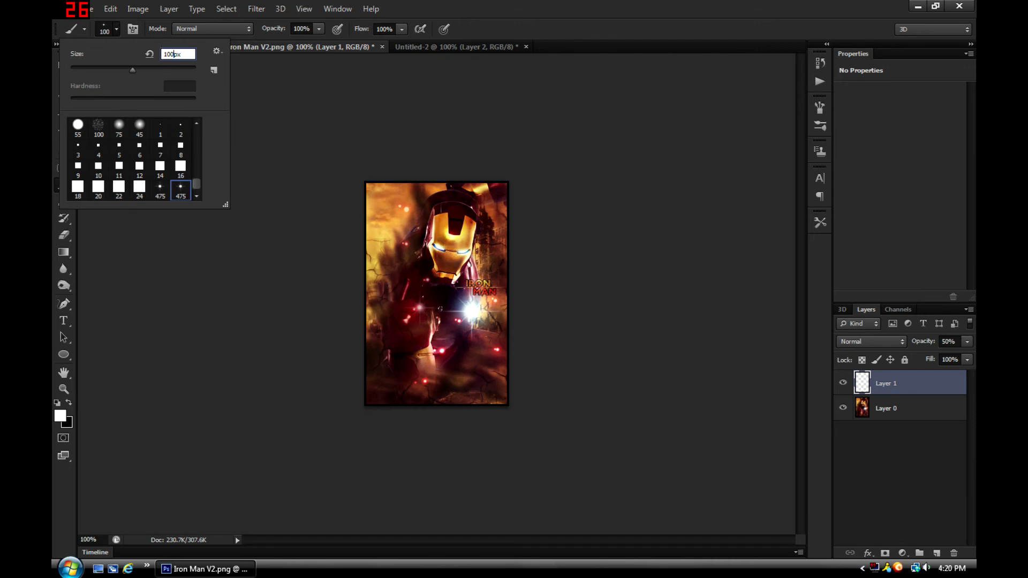
key(BackSpace)
key(BackSpace)
key(BackSpace)
text(75)
key(Return)
key(ctrl+plus)
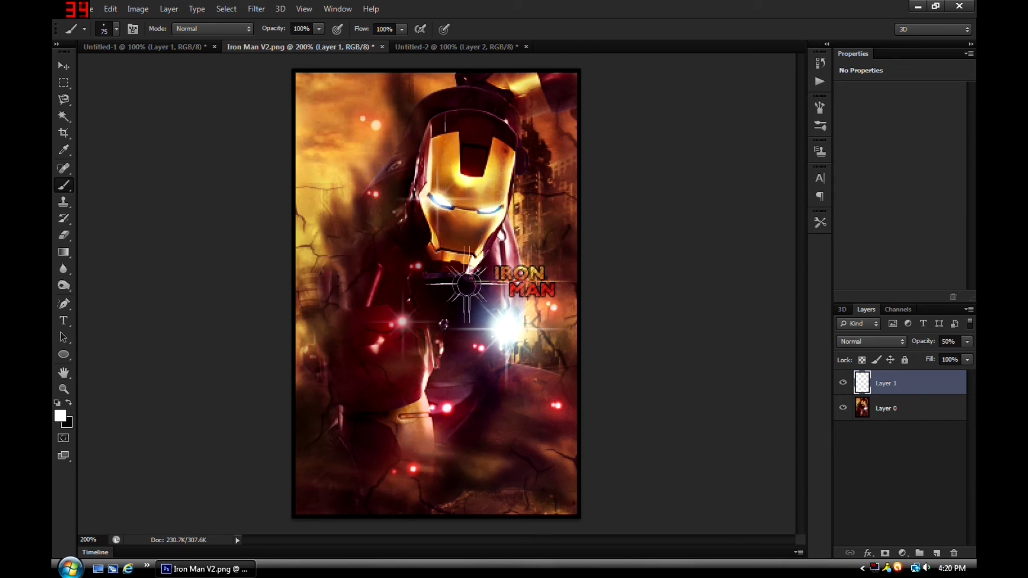
click(375, 349)
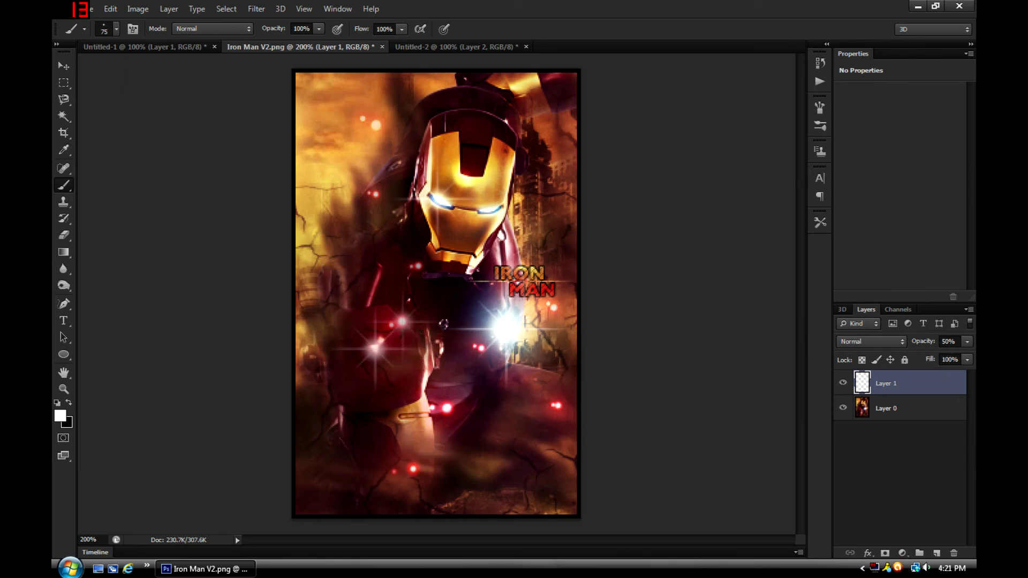
Step: Try Layer 1 at 100% opacity with the Soft Light blend mode, and undo the blend mode change
click(947, 342)
text(100)
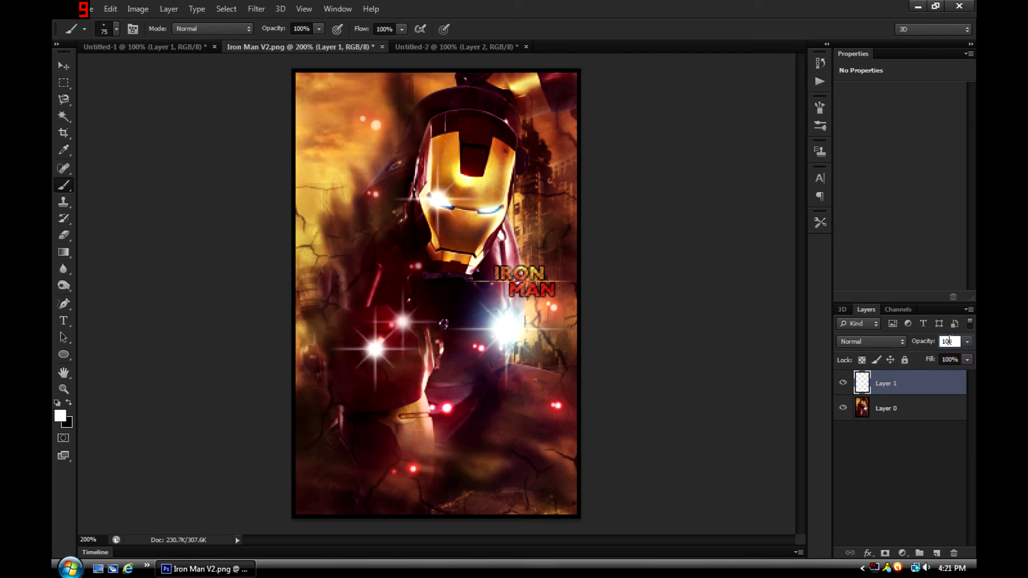
click(873, 341)
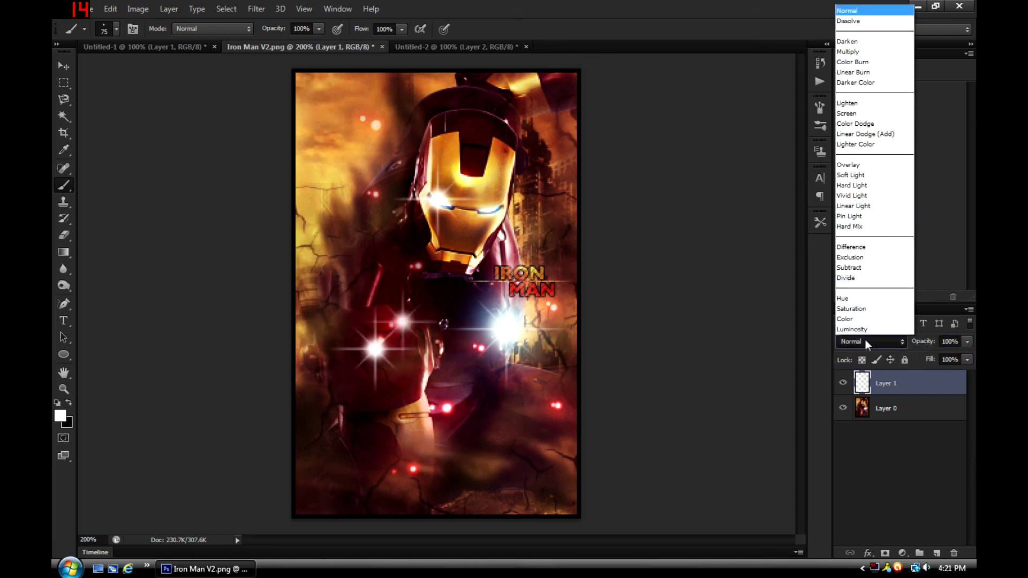
click(852, 178)
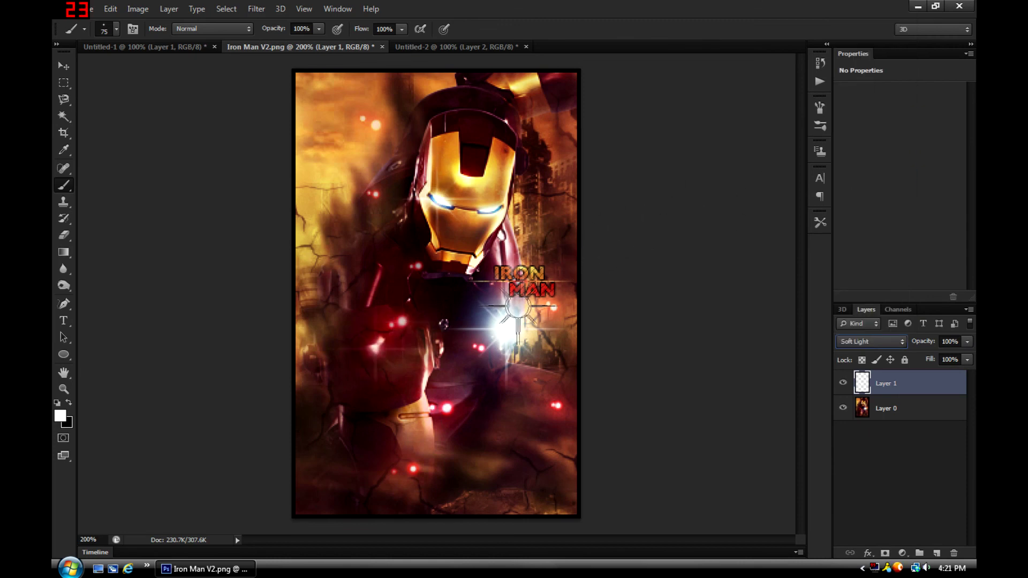
key(ctrl+z)
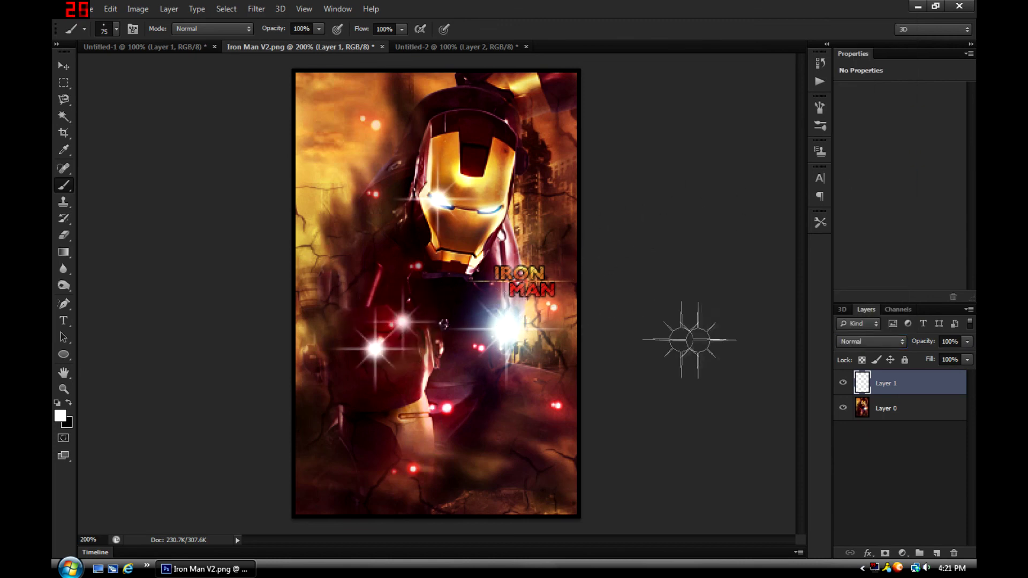
Step: Set the opacity of the star flare layer to 50%
click(949, 341)
text(5)
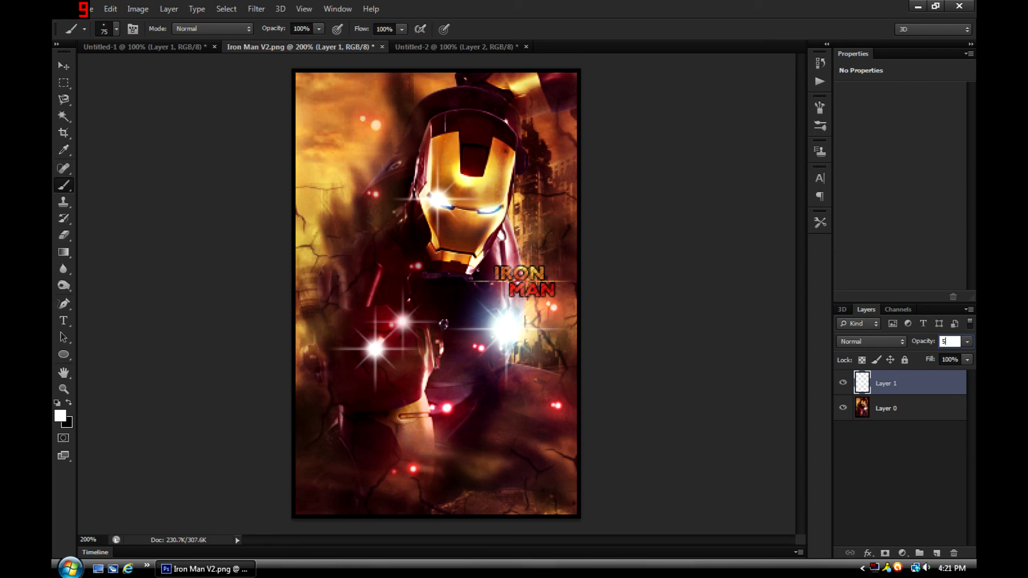
text(0)
key(Return)
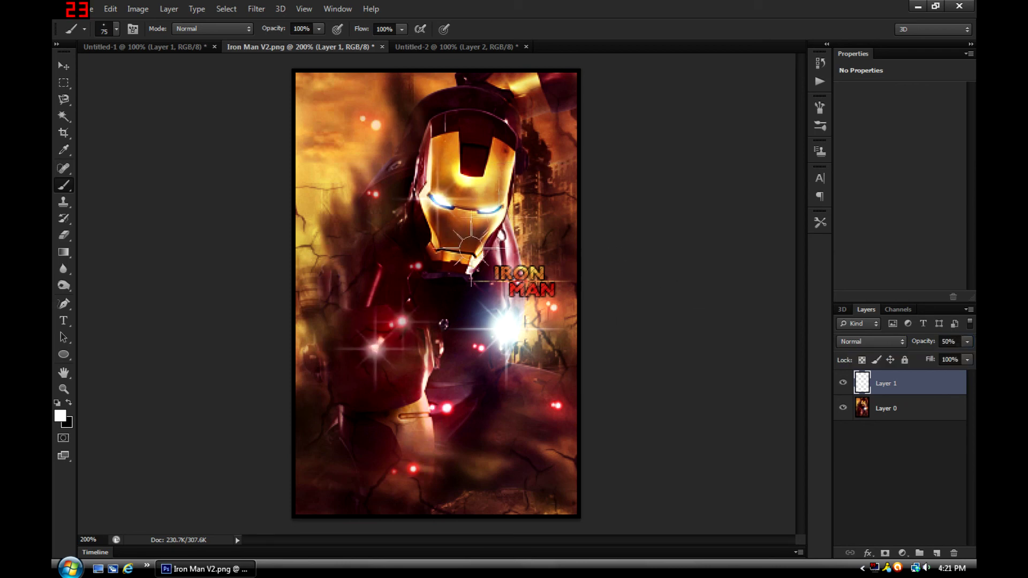
key(ctrl+minus)
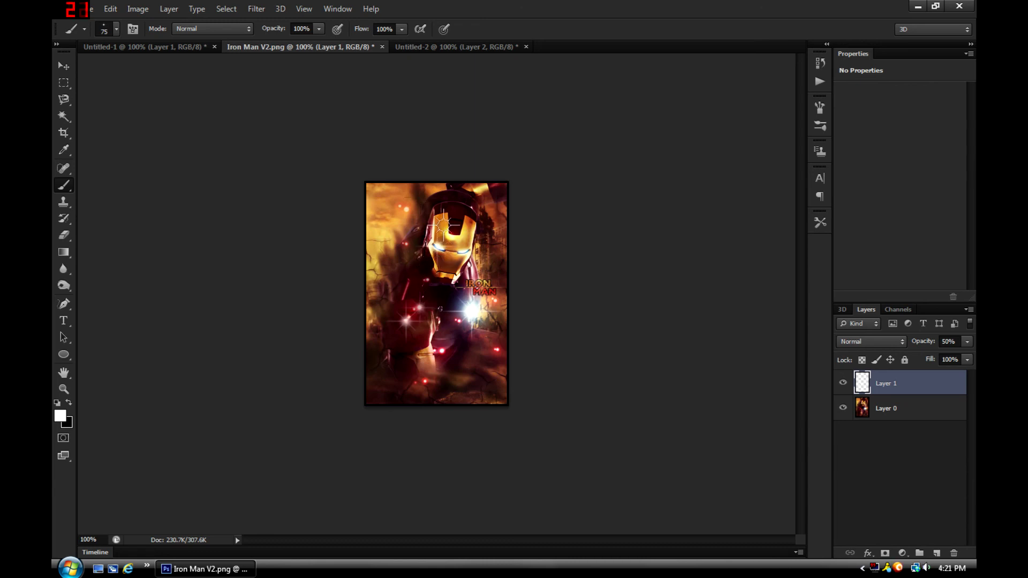
click(177, 47)
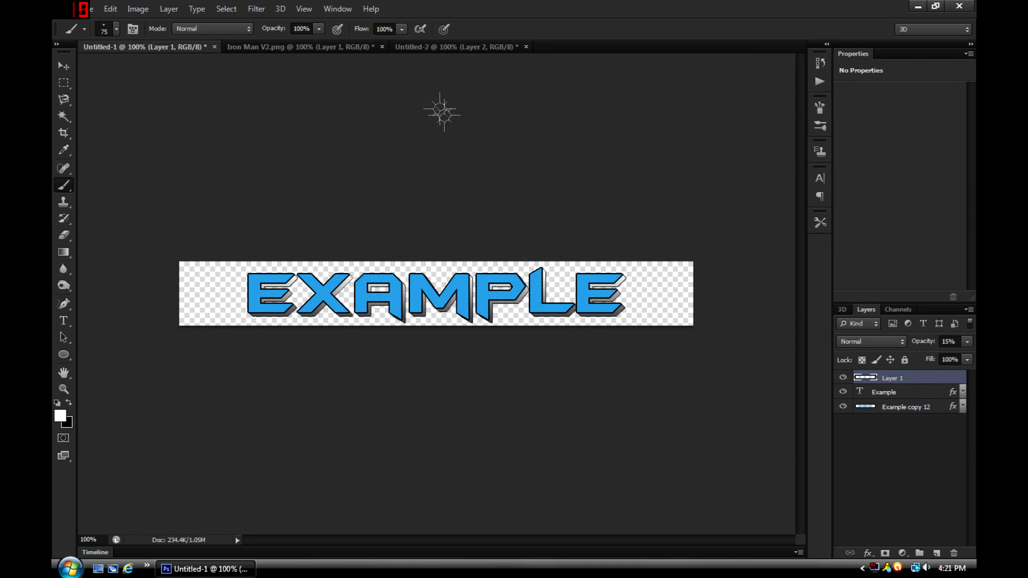
click(358, 47)
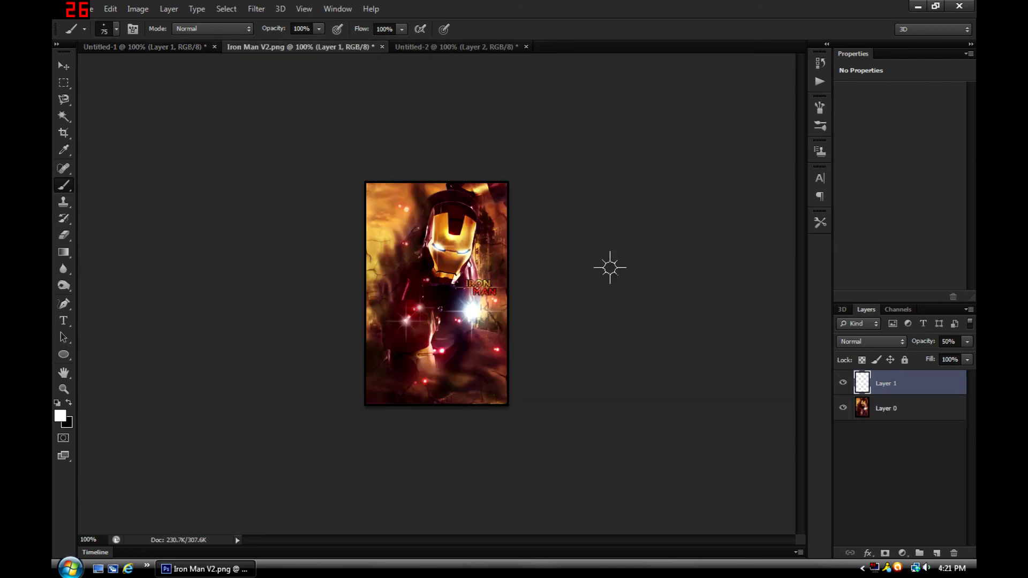
key(ctrl+plus)
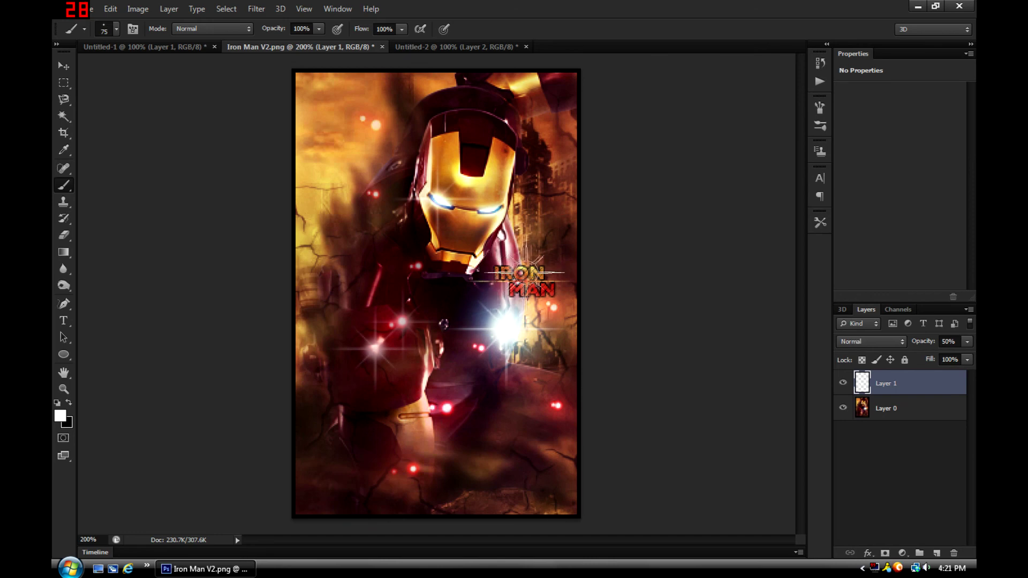
key(ctrl+minus)
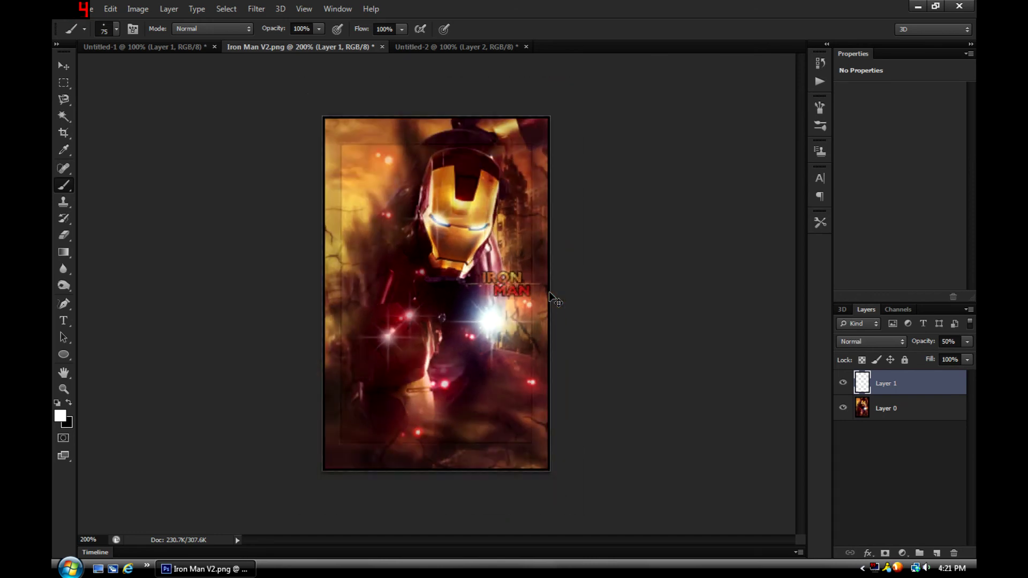